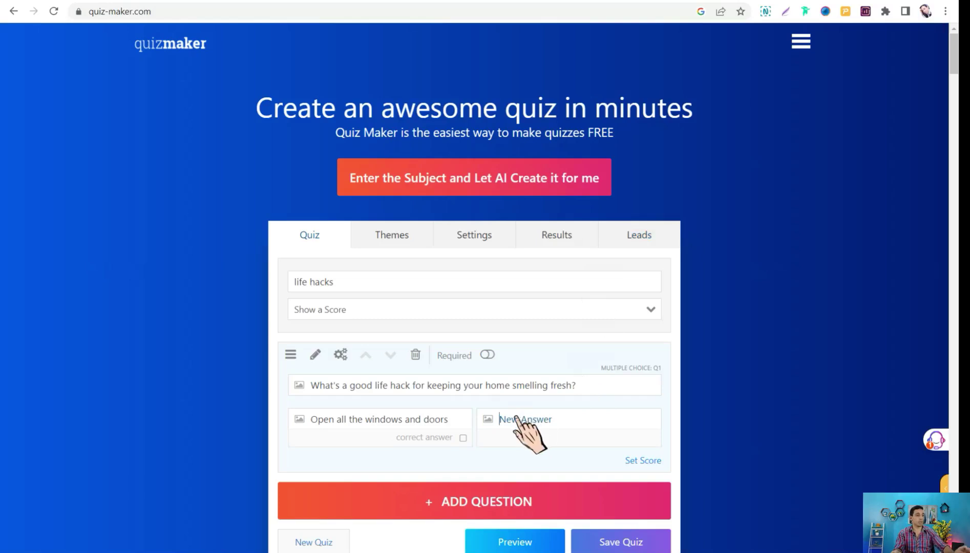
# Fill the second and third answers of question 1 with "Use an air freshener spray" and "Light a scented candle" from the ChatGPT quiz
pyautogui.write('Use an air freshener spray')
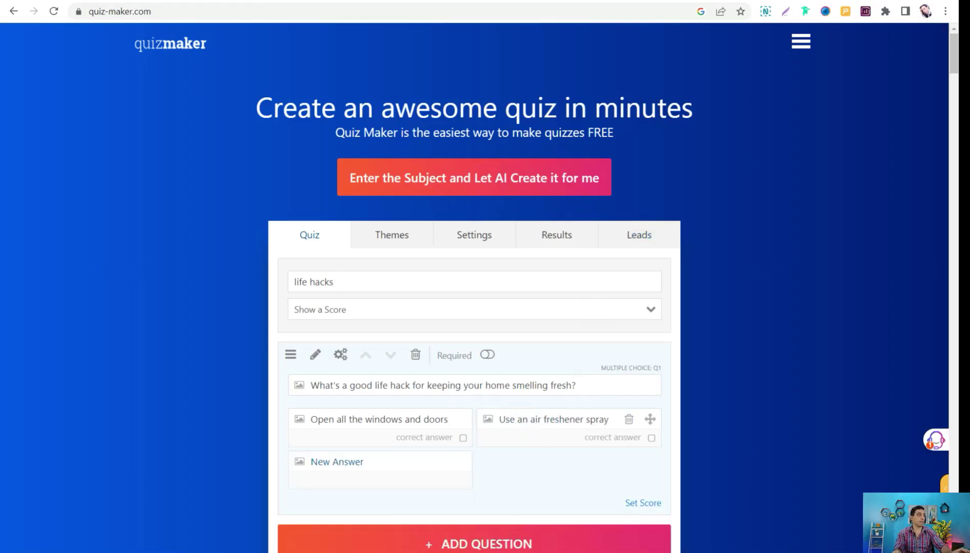
pyautogui.hotkey('alt', 'Tab')
pyautogui.moveTo(361, 222); pyautogui.dragTo(471, 221)
pyautogui.hotkey('ctrl', 'c')
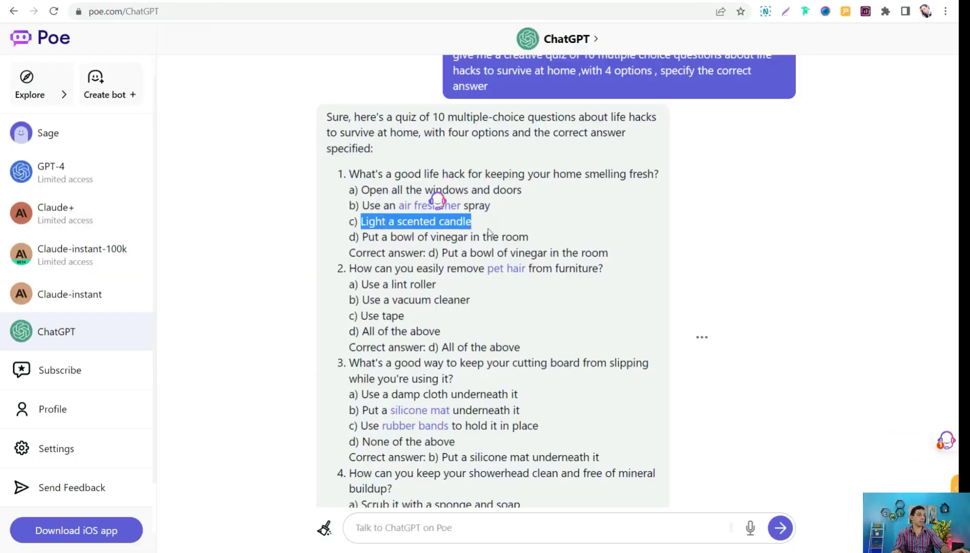
pyautogui.hotkey('alt', 'Tab')
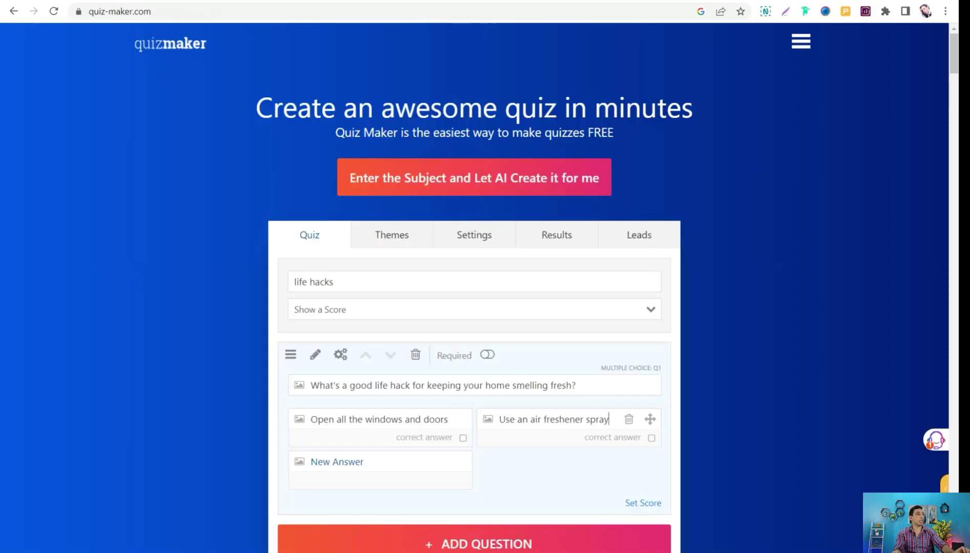
pyautogui.click(354, 464)
pyautogui.hotkey('ctrl', 'v')
# Copy "Put a bowl of vinegar in the room" from the ChatGPT quiz into the fourth answer and mark it as correct
pyautogui.hotkey('alt', 'Tab')
pyautogui.moveTo(363, 237); pyautogui.dragTo(530, 241)
pyautogui.hotkey('ctrl', 'c')
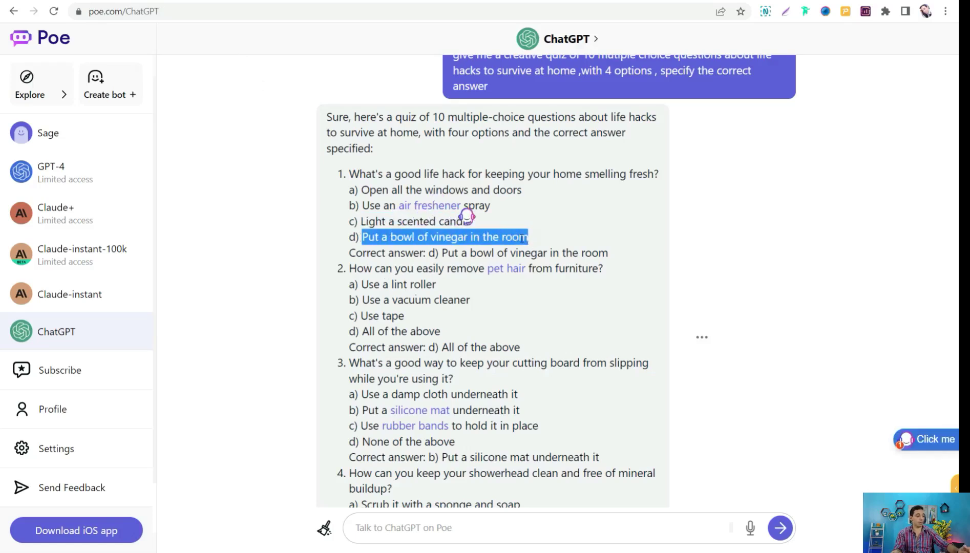
pyautogui.hotkey('alt', 'Tab')
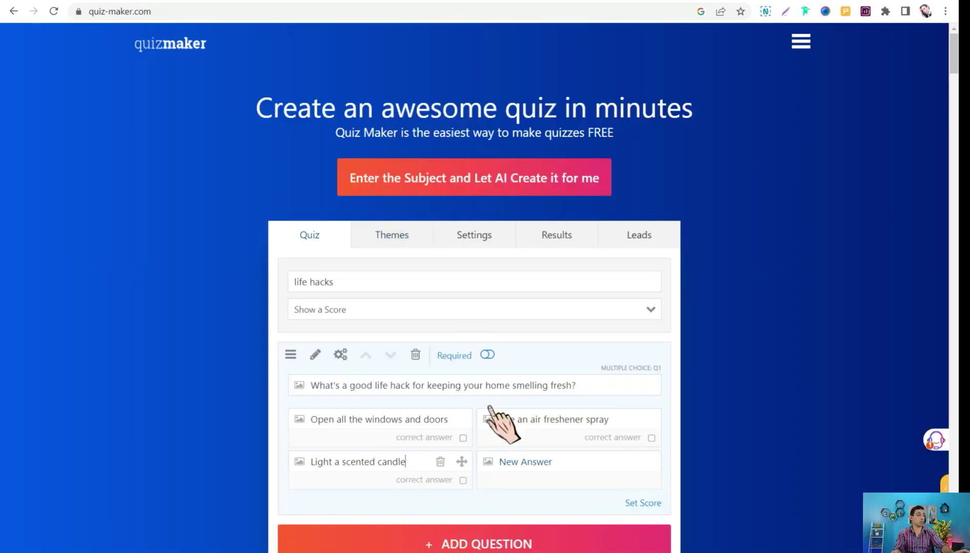
pyautogui.click(510, 463)
pyautogui.hotkey('ctrl', 'v')
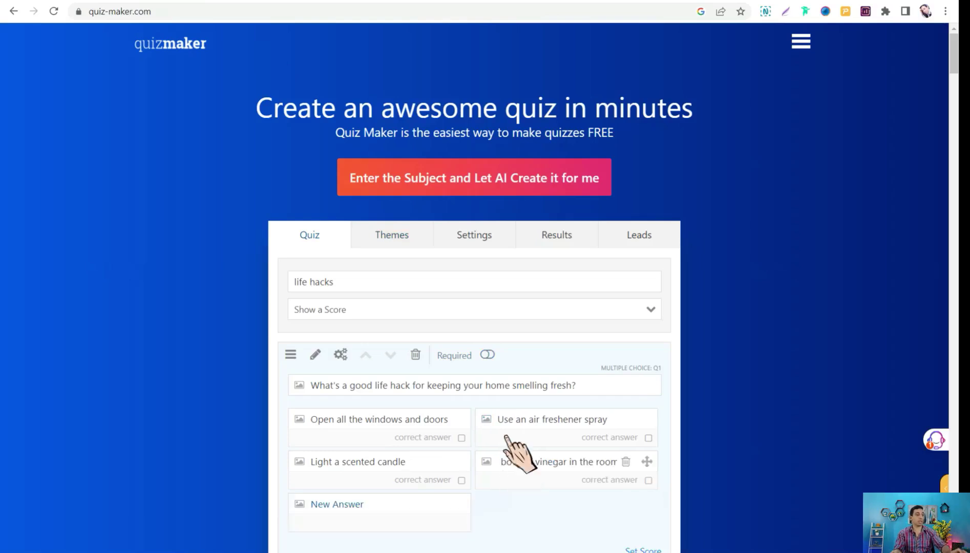
pyautogui.hotkey('alt', 'Tab')
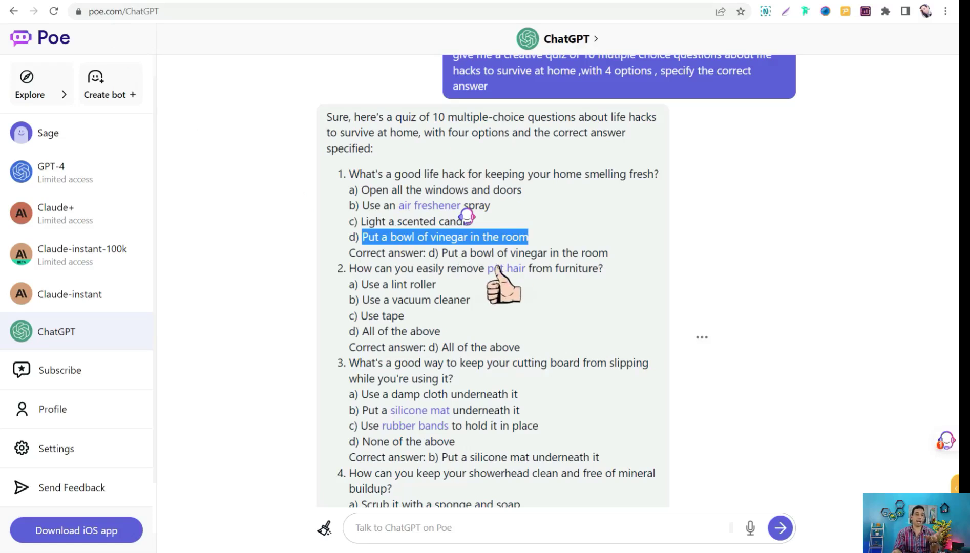
pyautogui.hotkey('alt', 'Tab')
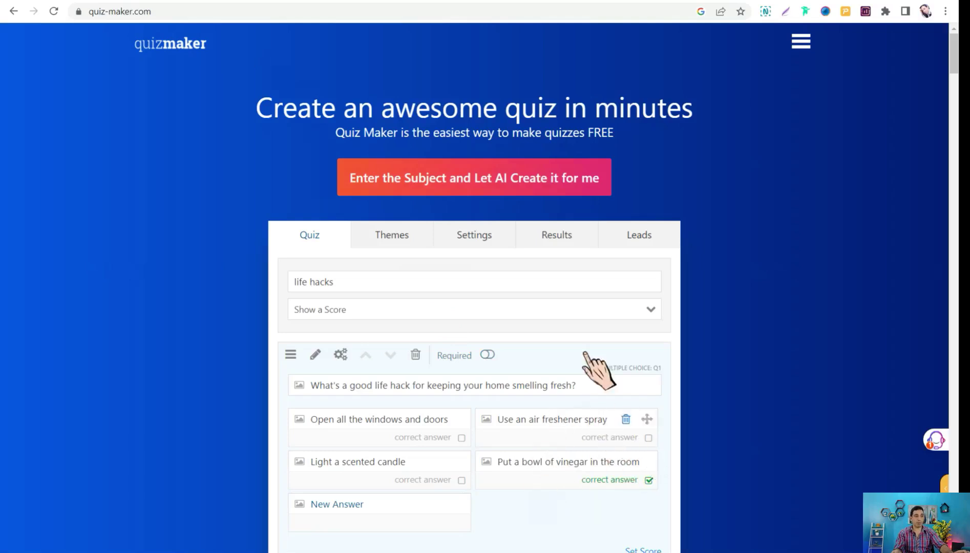
# Add a new Multiple Choice question below the home-smell question
pyautogui.scroll(-1, 451, 435)
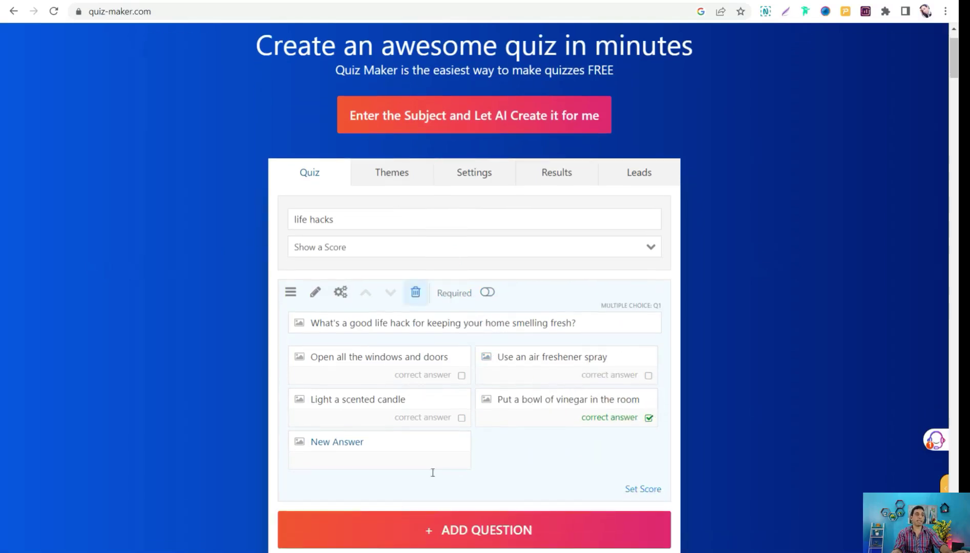
pyautogui.click(437, 530)
pyautogui.click(318, 158)
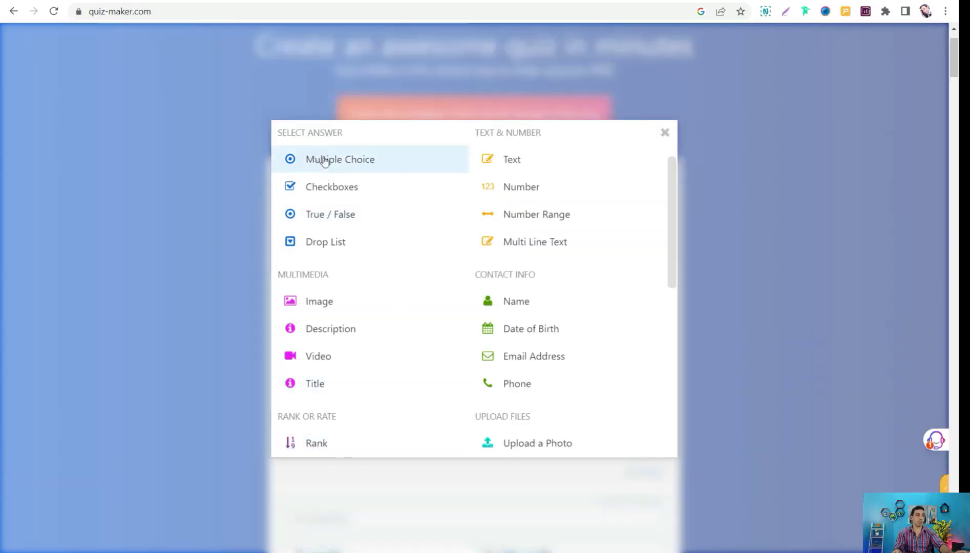
# Switch to the ChatGPT conversation on Poe and review the remaining generated life-hack questions and their correct answers
pyautogui.hotkey('alt', 'Tab')
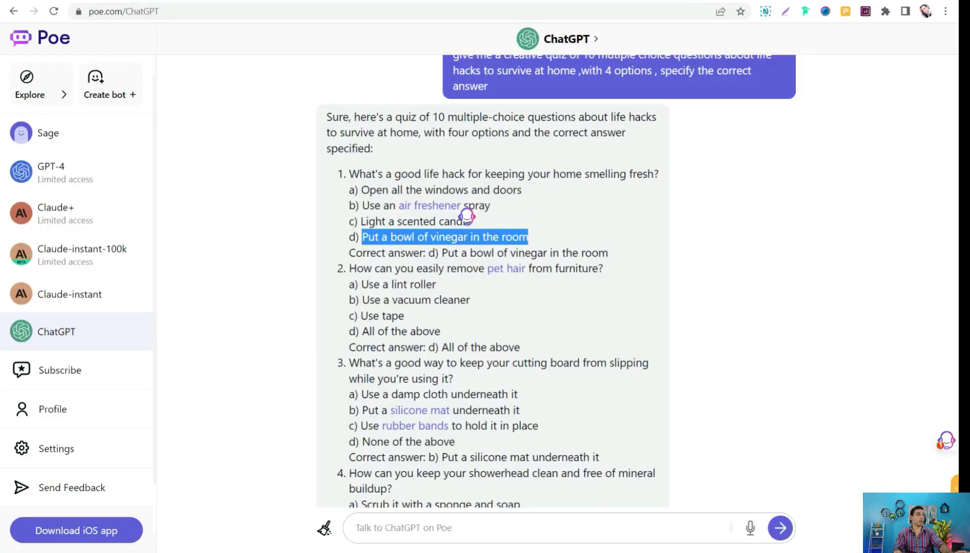
pyautogui.scroll(-3, 409, 288)
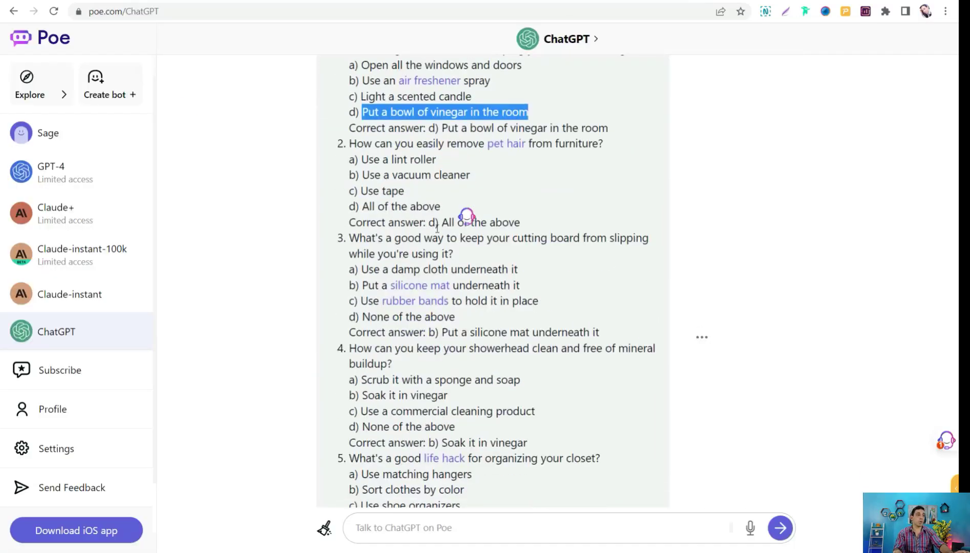
pyautogui.scroll(-4, 390, 278)
pyautogui.scroll(-11, 390, 278)
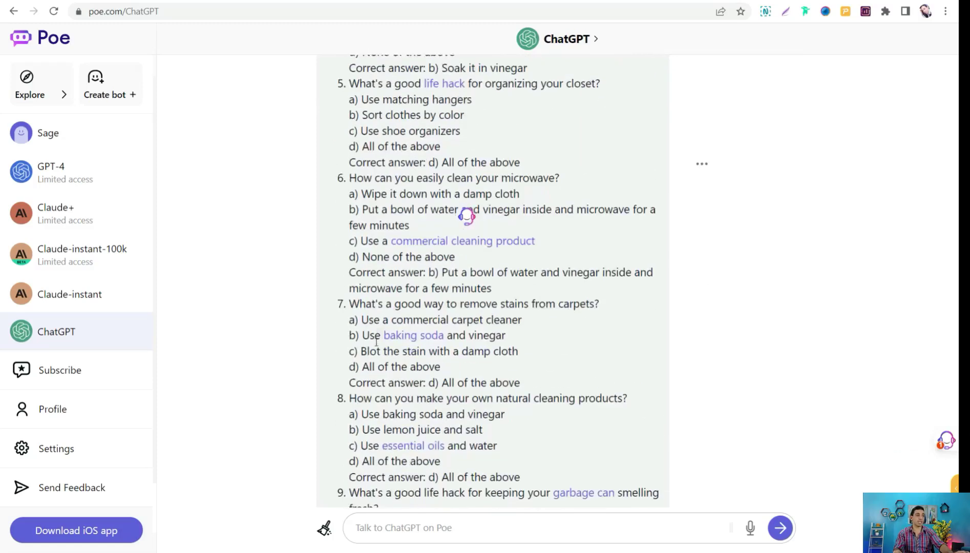
pyautogui.scroll(5, 390, 278)
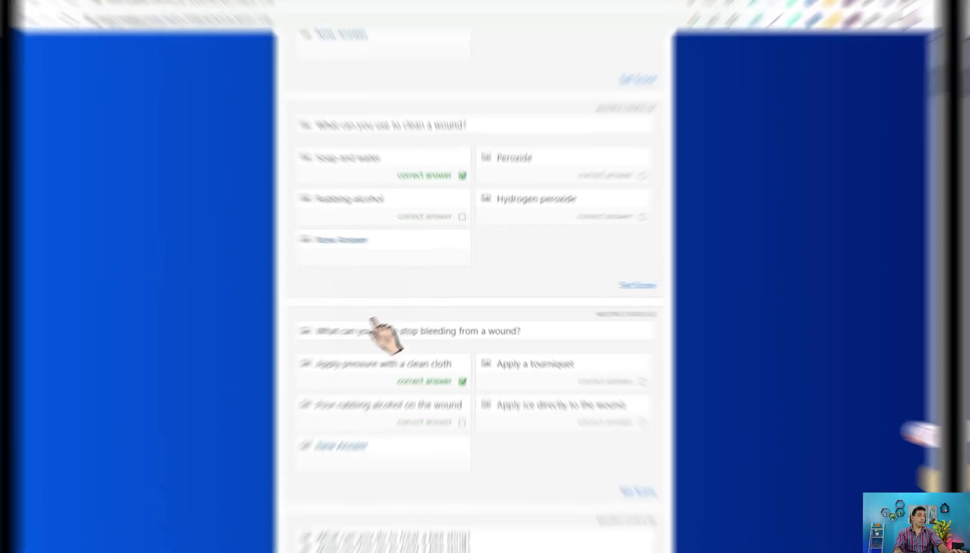
# Review the questions and marked correct answers of the completed first-aid quiz in Quiz Maker, down to question 10
pyautogui.scroll(1, 411, 281)
pyautogui.scroll(-5, 405, 168)
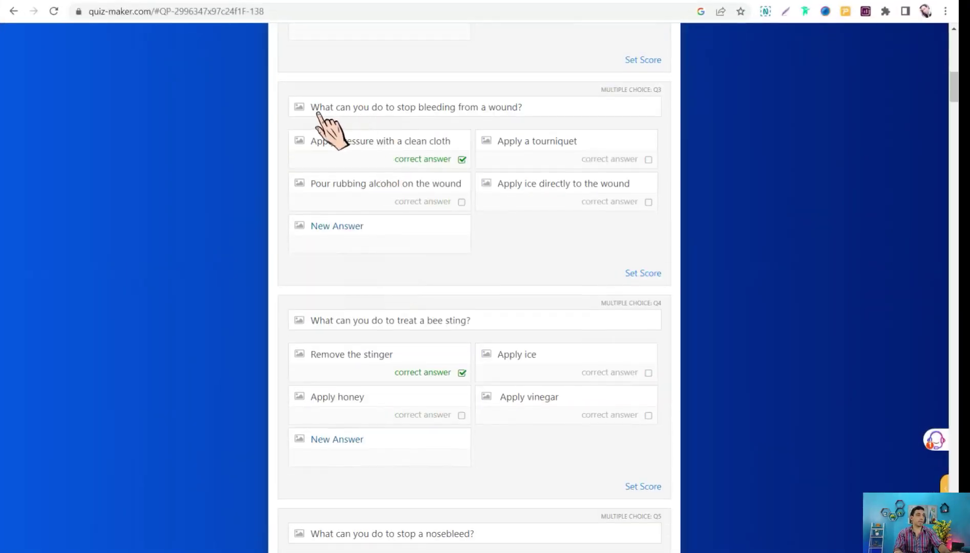
pyautogui.moveTo(366, 135)
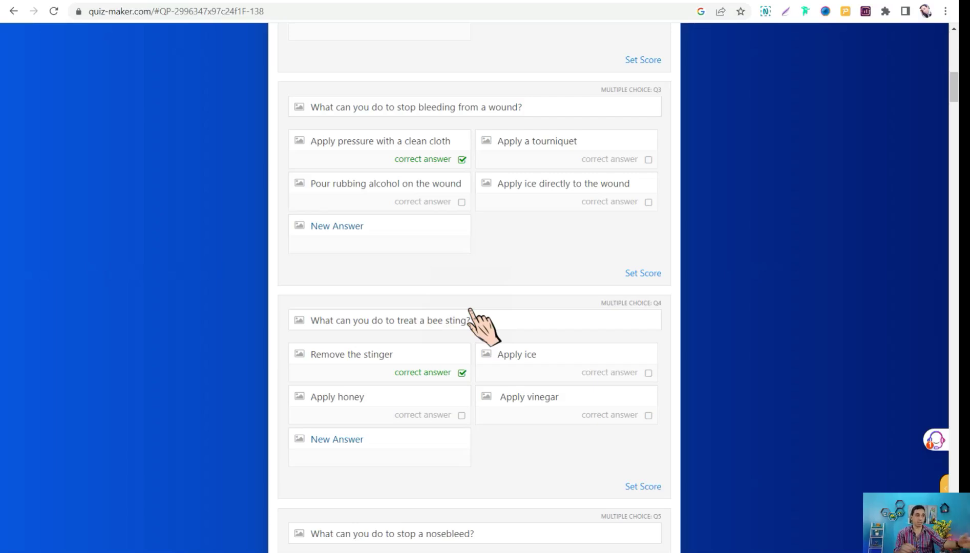
pyautogui.scroll(1, 467, 314)
pyautogui.scroll(-2, 453, 277)
pyautogui.scroll(-2, 441, 256)
pyautogui.scroll(-9, 438, 253)
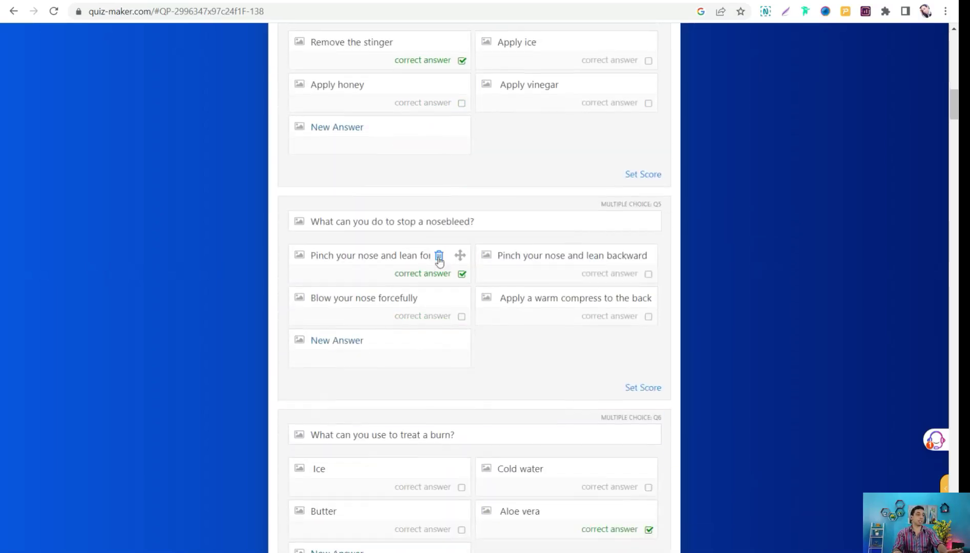
pyautogui.scroll(-10, 440, 271)
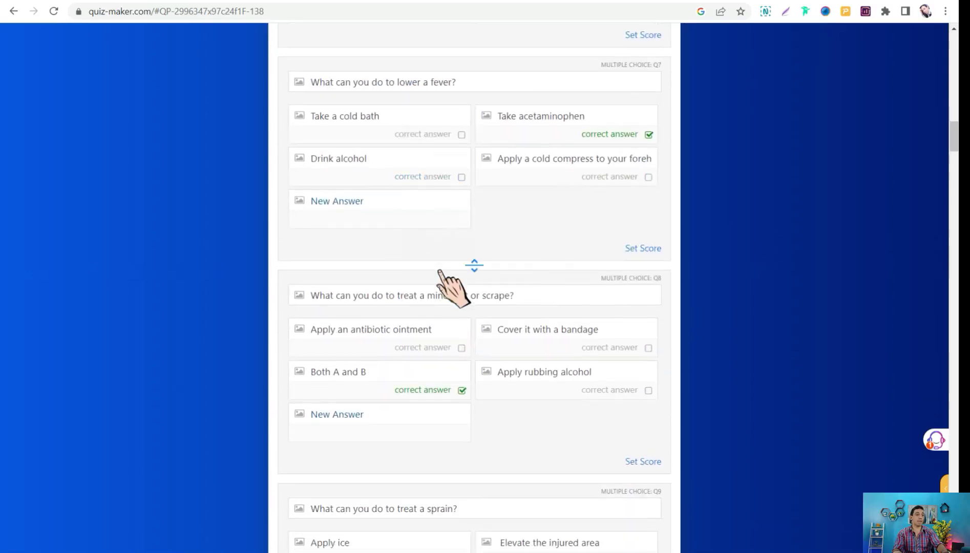
pyautogui.scroll(1, 436, 250)
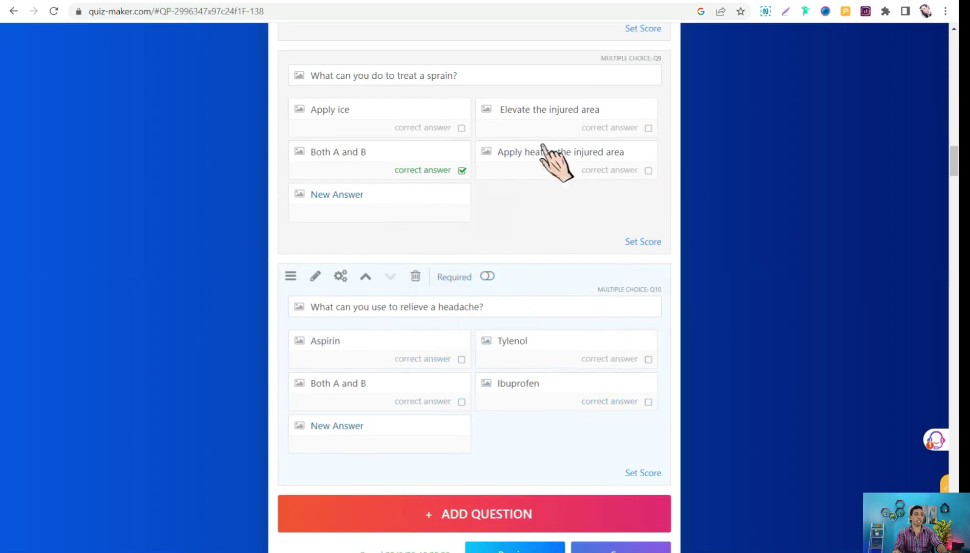
# Mark "Both A and B" as the correct answer to the headache question and save the quiz
pyautogui.click(462, 401)
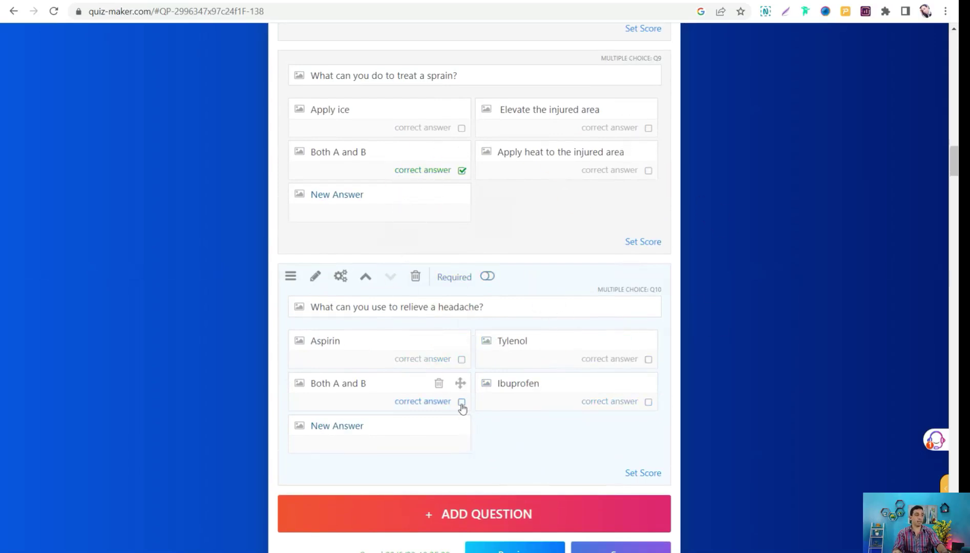
pyautogui.scroll(-1, 385, 329)
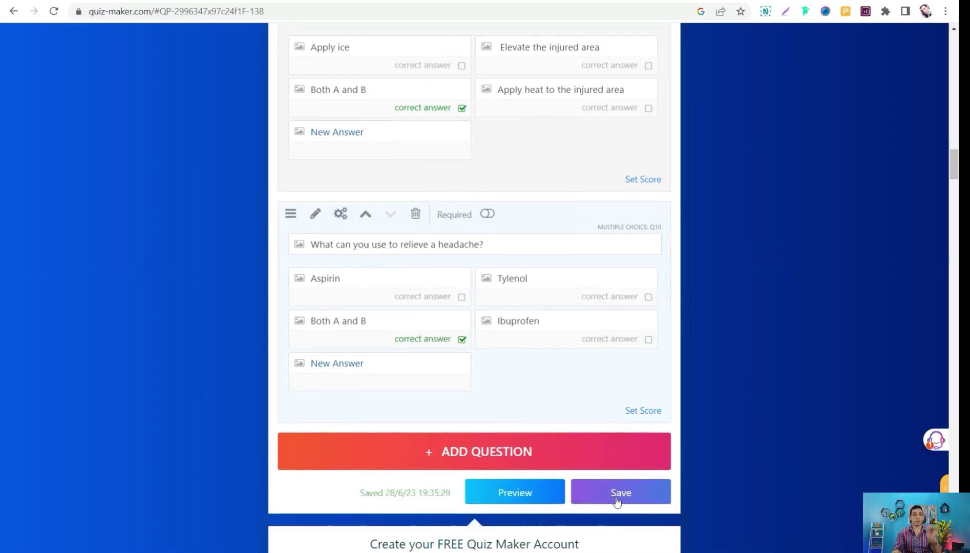
pyautogui.click(617, 501)
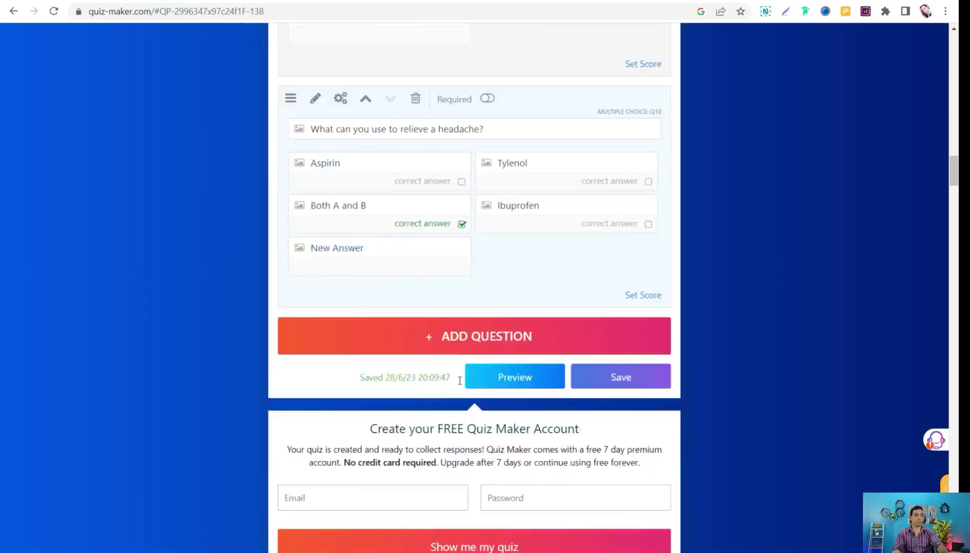
# Copy the saved quiz's preview link
pyautogui.scroll(-1, 492, 348)
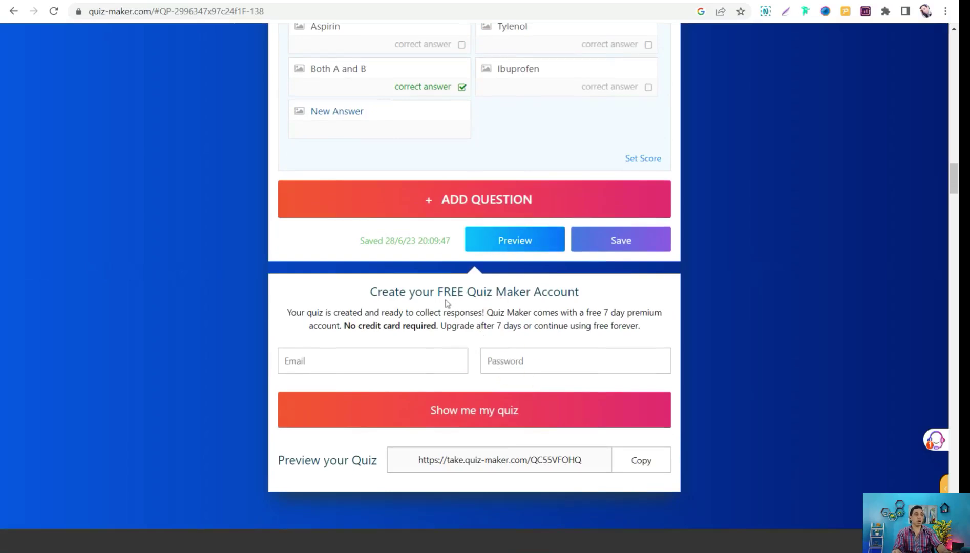
pyautogui.click(635, 471)
pyautogui.click(638, 467)
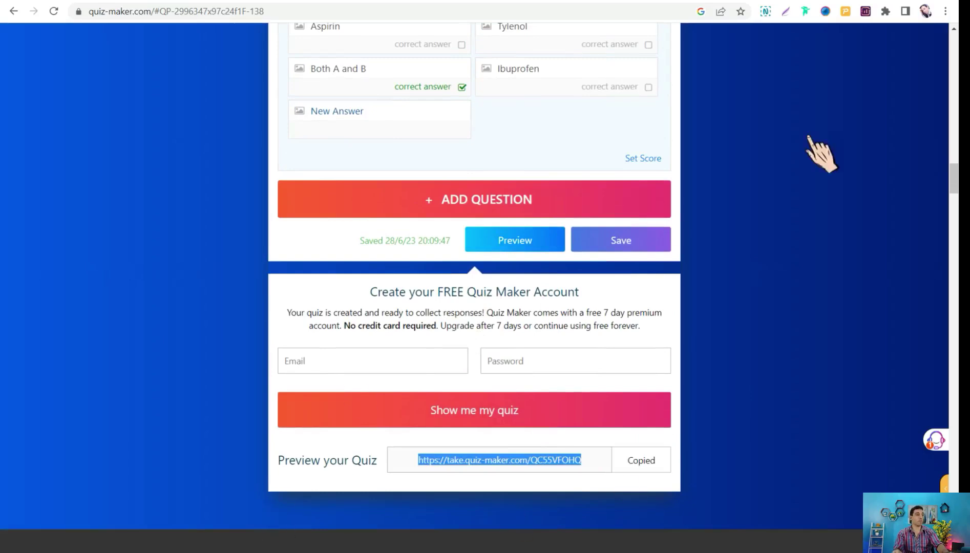
# Open the copied quiz link in a new incognito window and answer the choking question with "Perform the Heimlich maneuver"
pyautogui.click(944, 11)
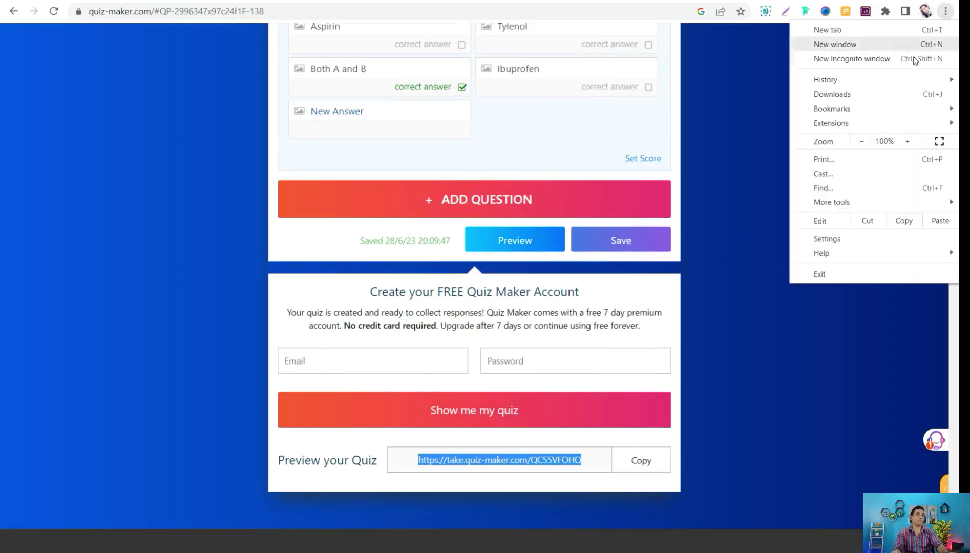
pyautogui.click(837, 59)
pyautogui.hotkey('ctrl', 'v')
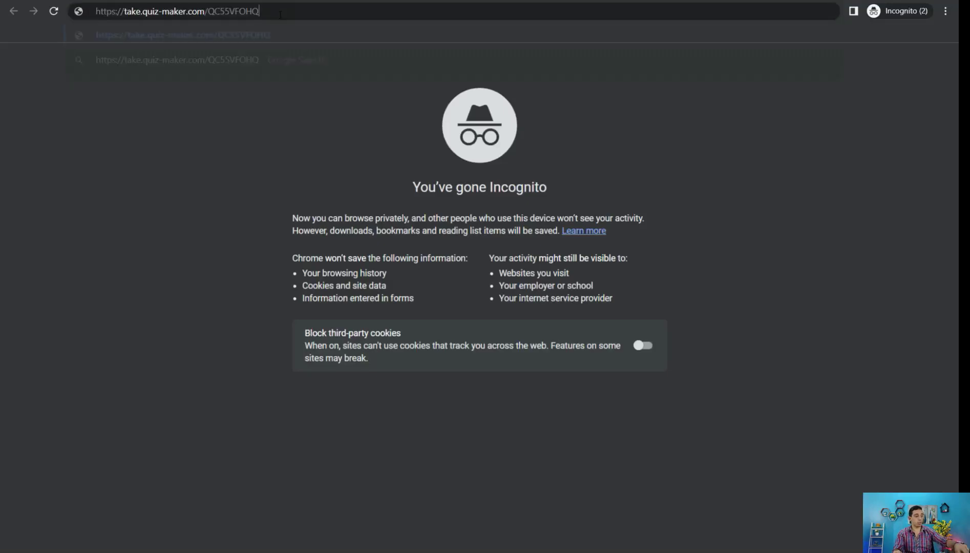
pyautogui.press('Return')
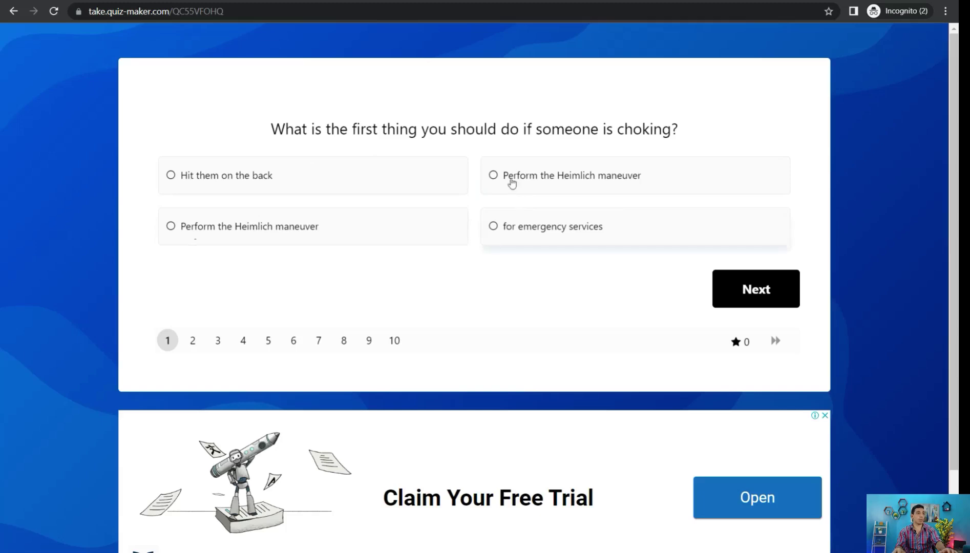
pyautogui.click(493, 176)
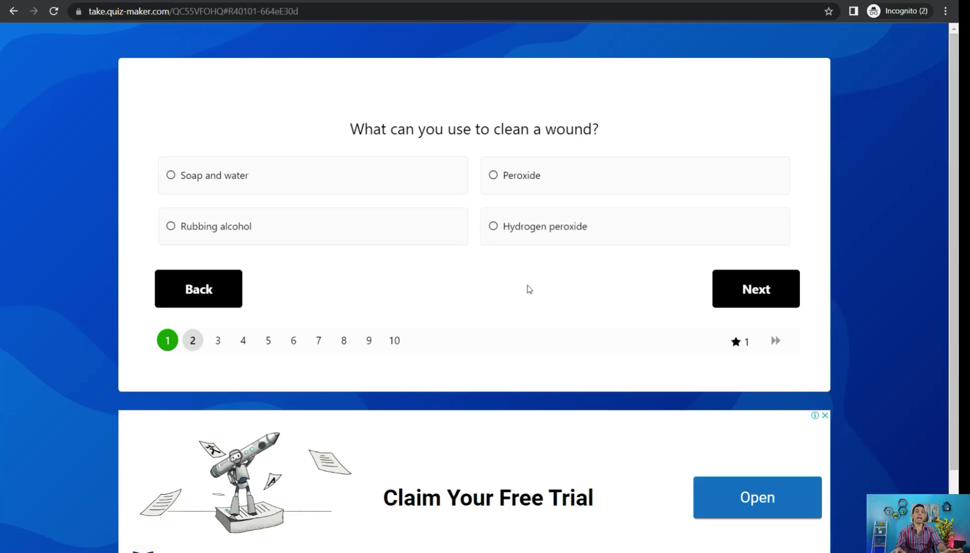
pyautogui.hotkey('alt', 'Tab')
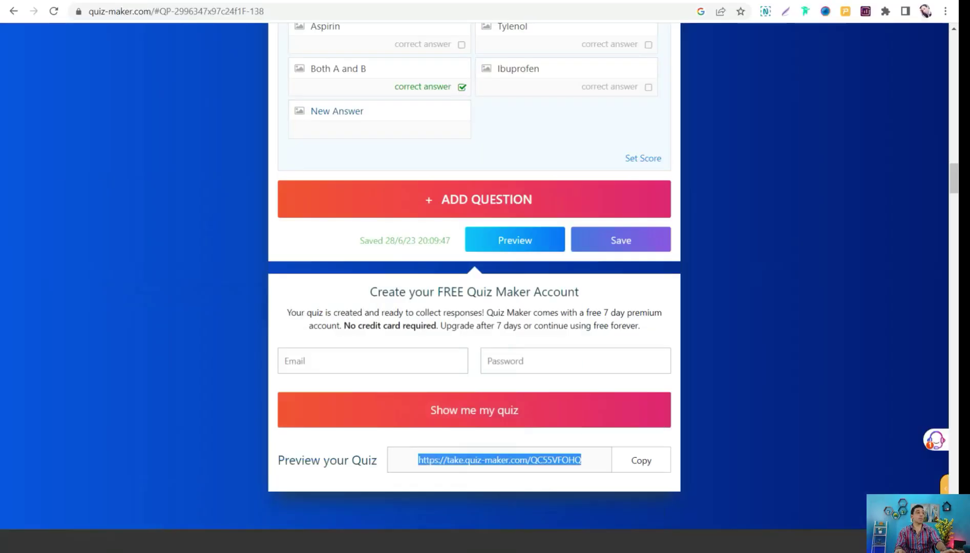
pyautogui.hotkey('ctrl', 'Tab')
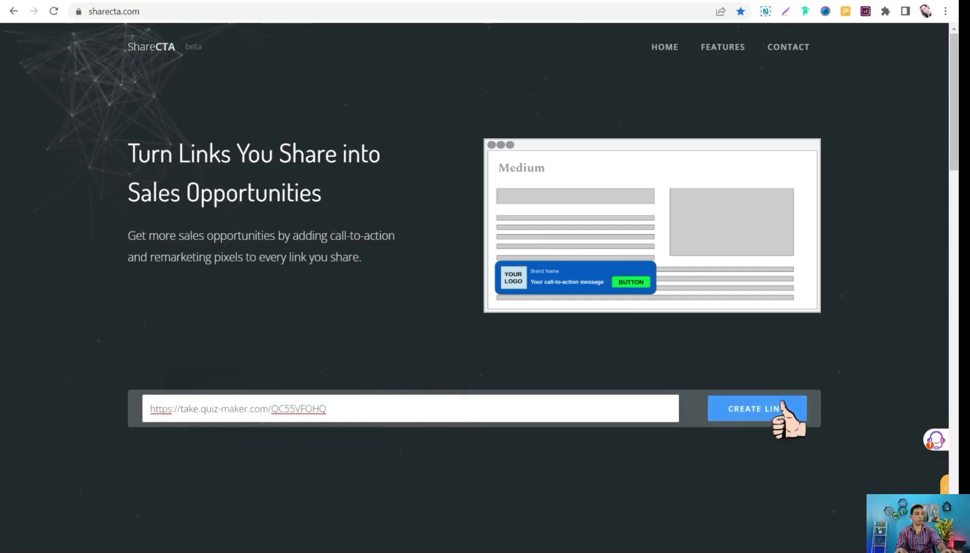
pyautogui.click(754, 410)
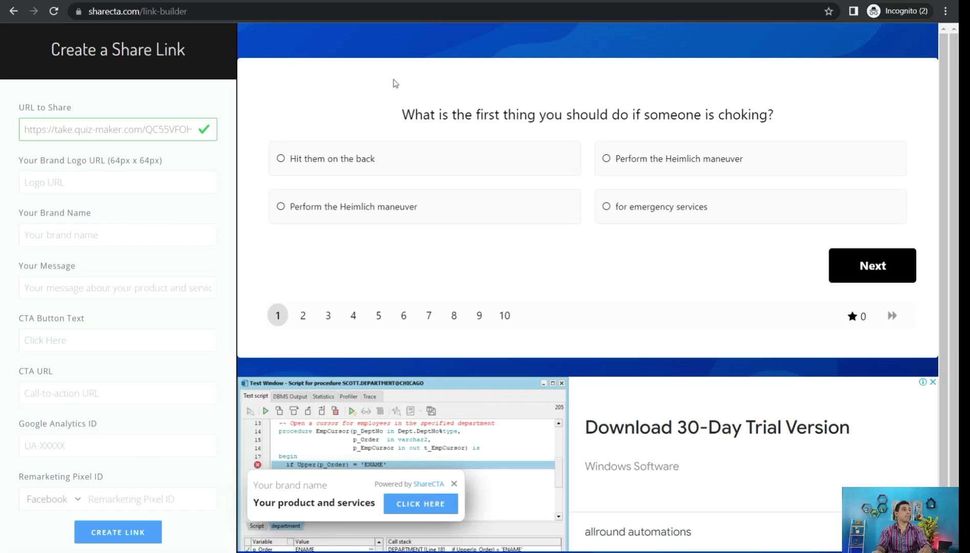
# Browse the image collections on publicdomainvectors.org and freesvg.org for a brand logo
pyautogui.click(390, 2)
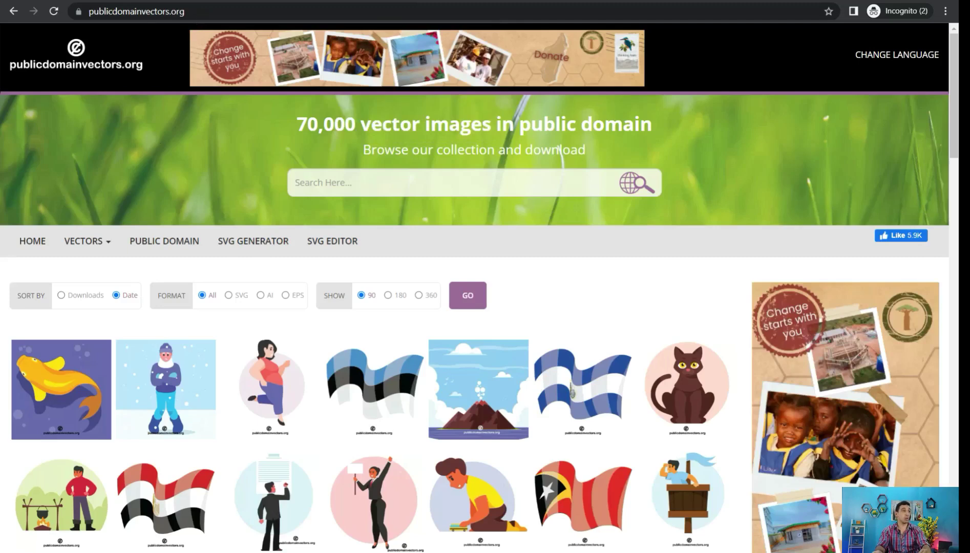
pyautogui.scroll(-4, 234, 373)
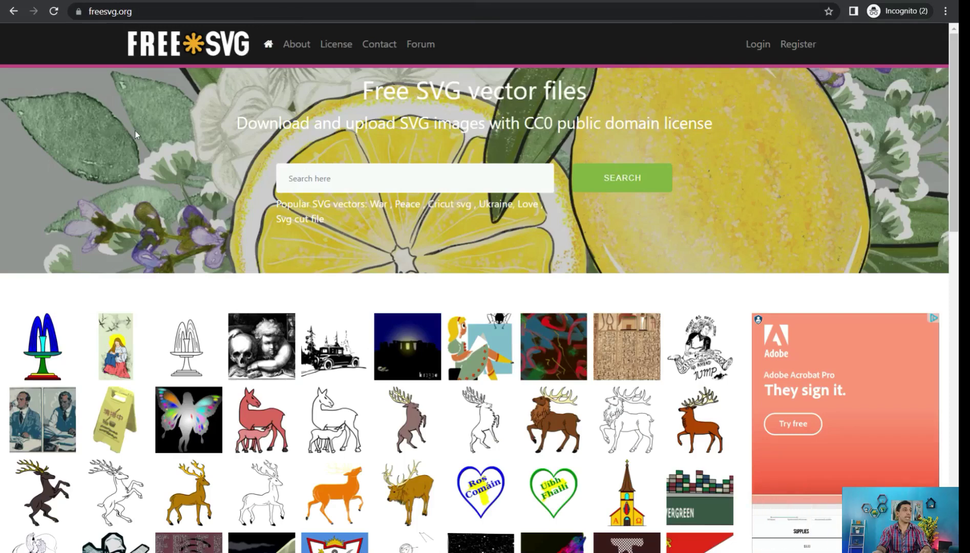
pyautogui.scroll(-8, 135, 134)
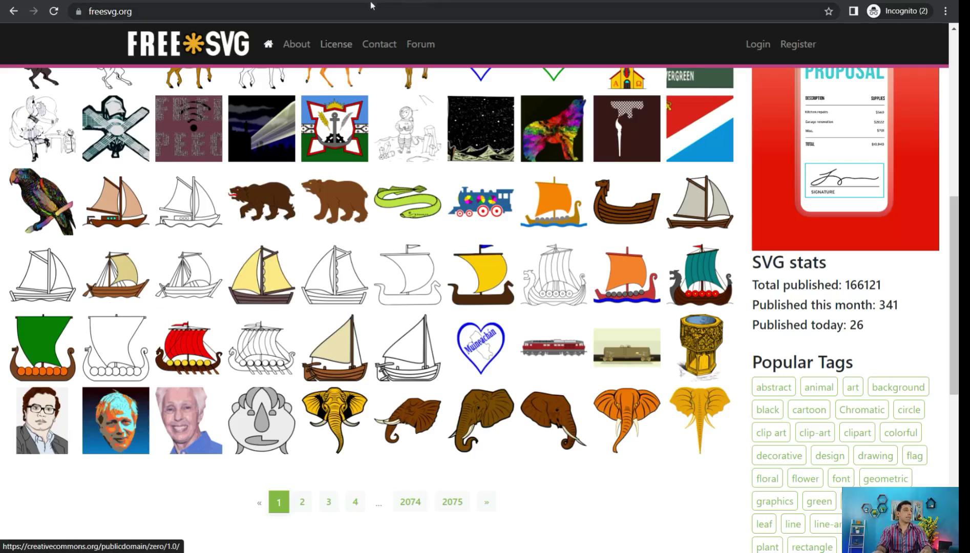
pyautogui.click(415, 1)
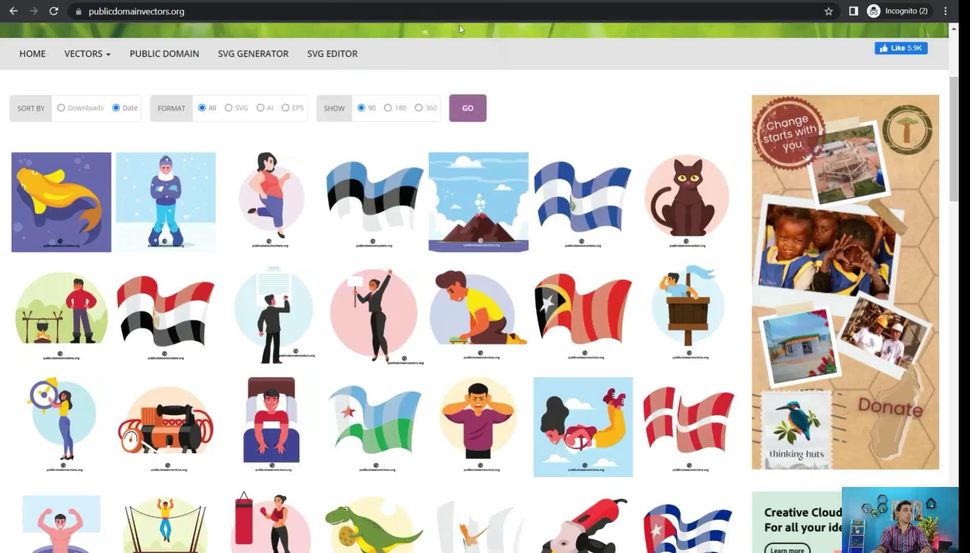
# Search publicdomainvectors.org for "medicine" images
pyautogui.scroll(4, 329, 369)
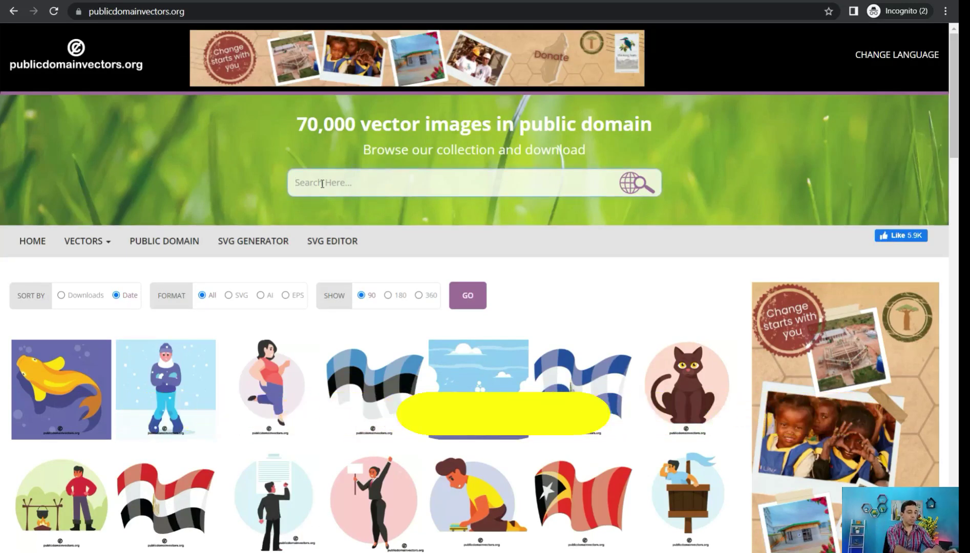
pyautogui.click(322, 183)
pyautogui.write('medicine')
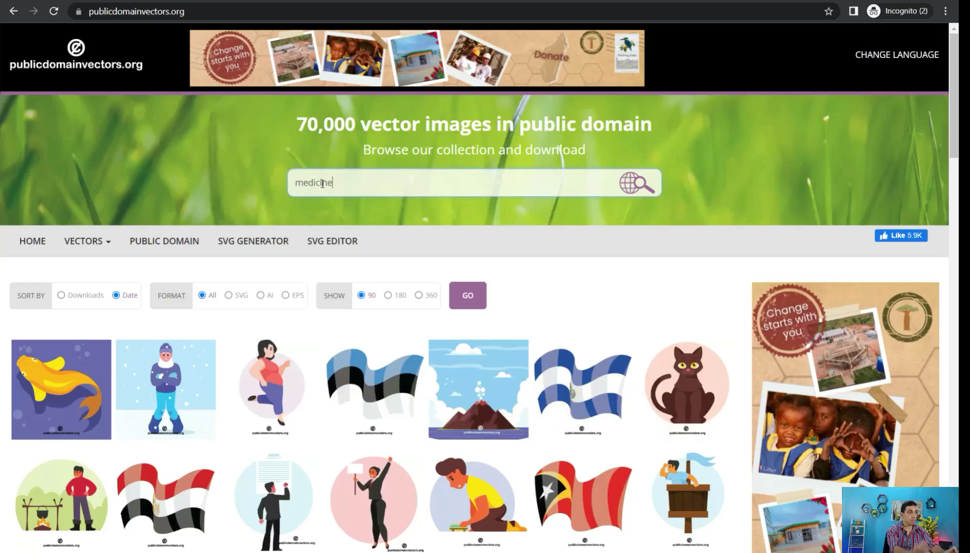
pyautogui.press('Return')
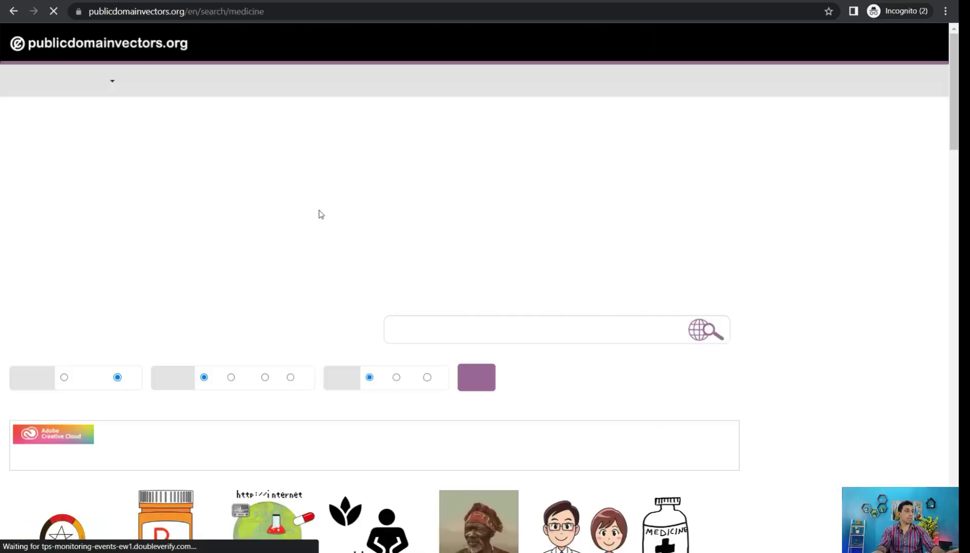
# Find the "Medicine doctor" cartoon of the happy doctor with a raised finger among the results and download it
pyautogui.scroll(-7, 317, 246)
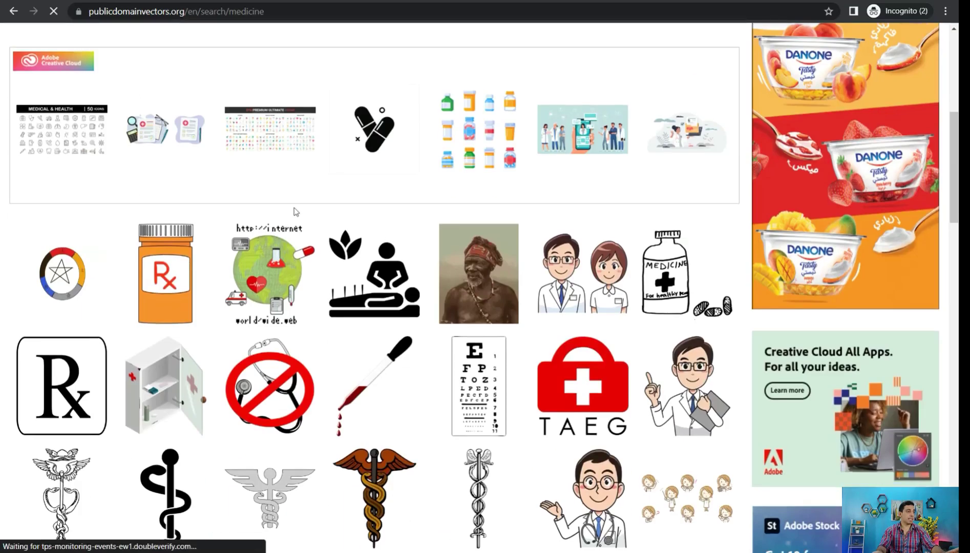
pyautogui.scroll(-3, 251, 254)
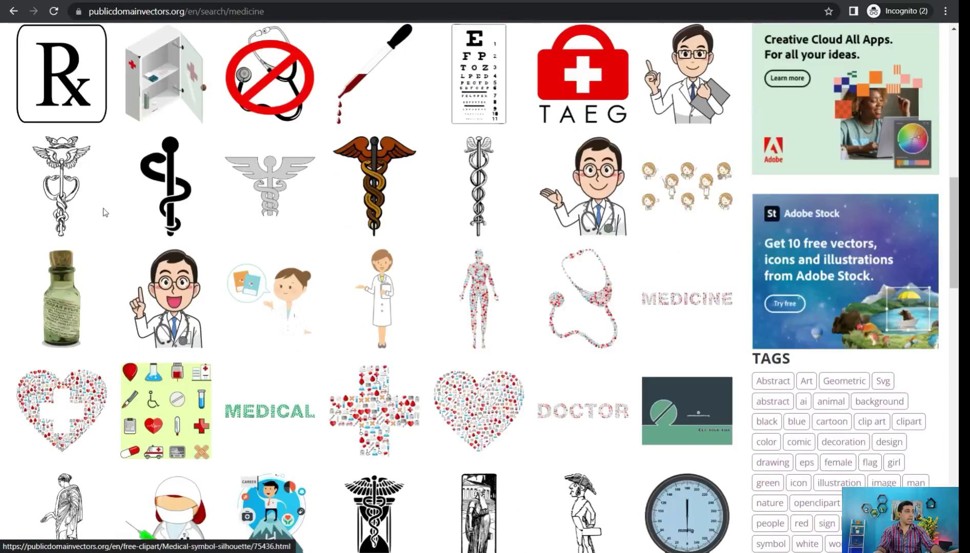
pyautogui.scroll(-4, 185, 200)
pyautogui.scroll(-2, 840, 231)
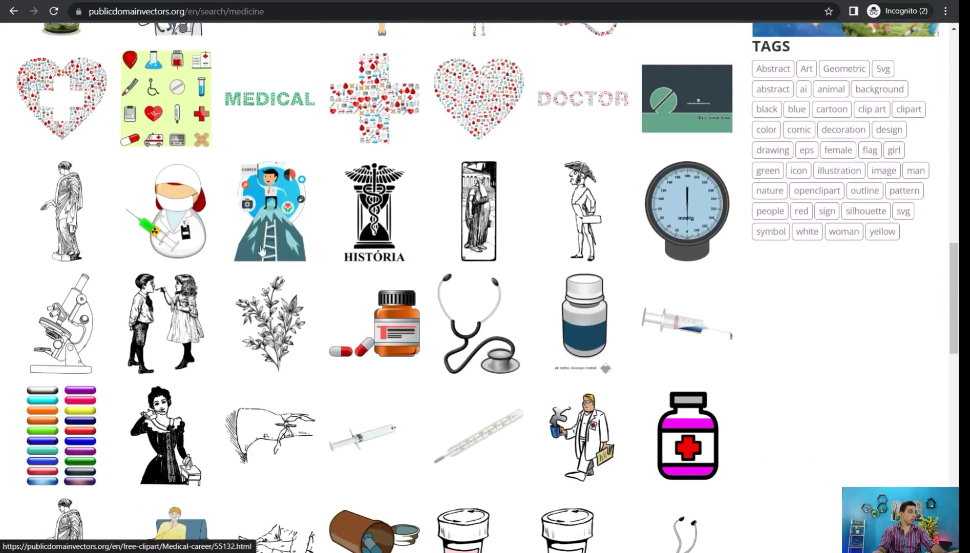
pyautogui.scroll(4, 203, 292)
pyautogui.scroll(2, 186, 285)
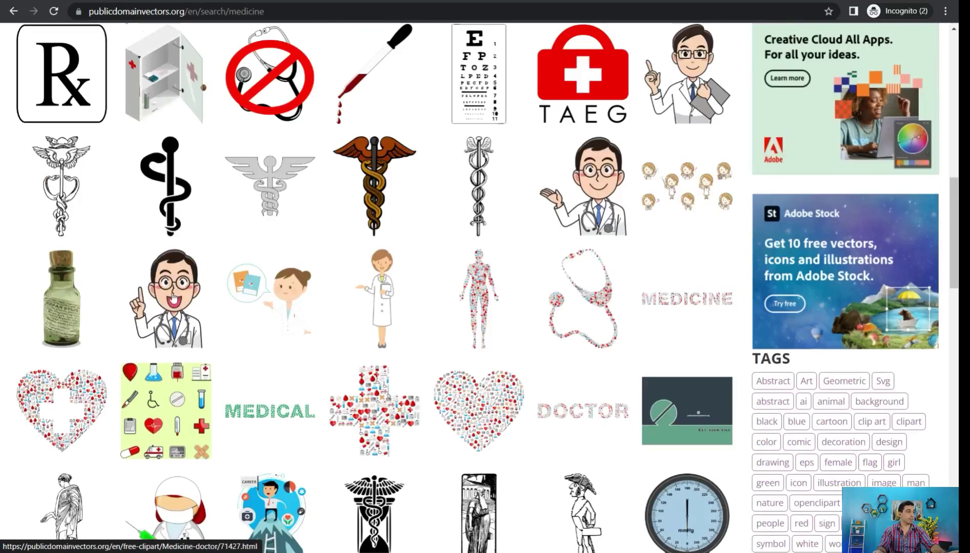
pyautogui.click(174, 299)
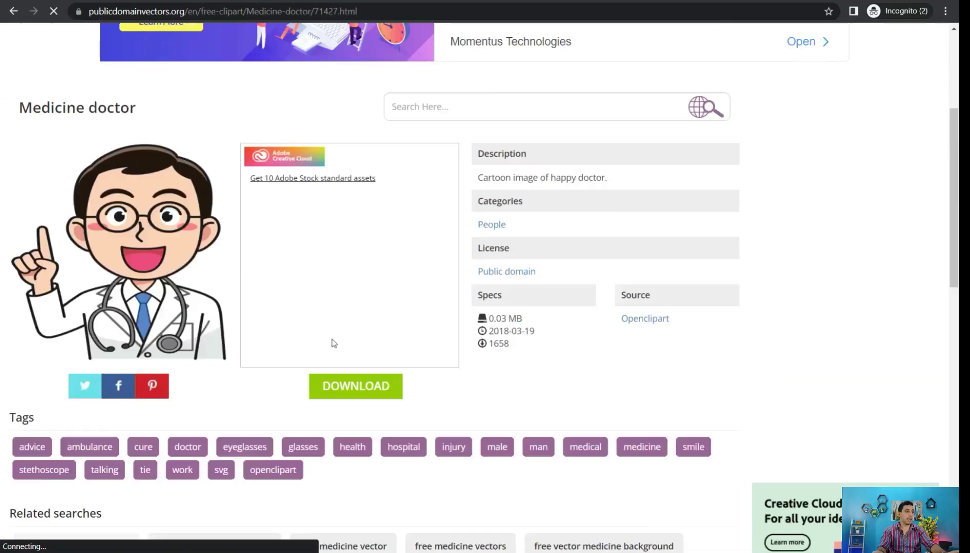
pyautogui.scroll(-2, 334, 349)
pyautogui.click(347, 305)
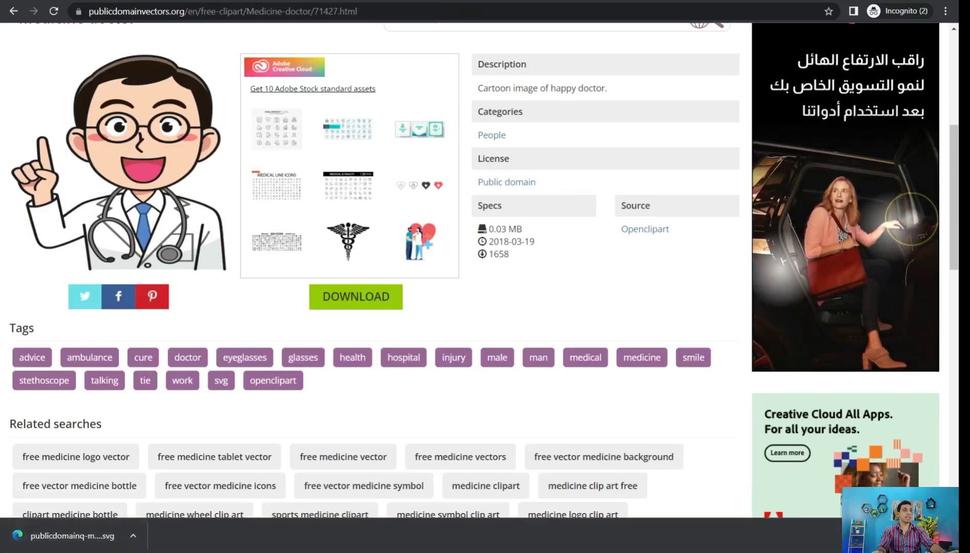
# Switch to postimages.org, upload the downloaded doctor image without resizing or expiration, and copy its direct link
pyautogui.hotkey('ctrl', 'Tab')
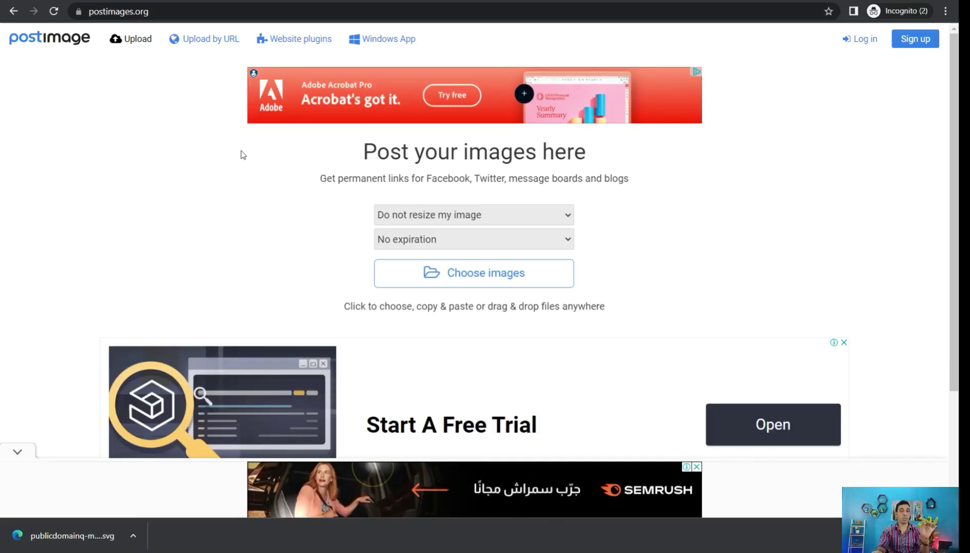
pyautogui.click(461, 275)
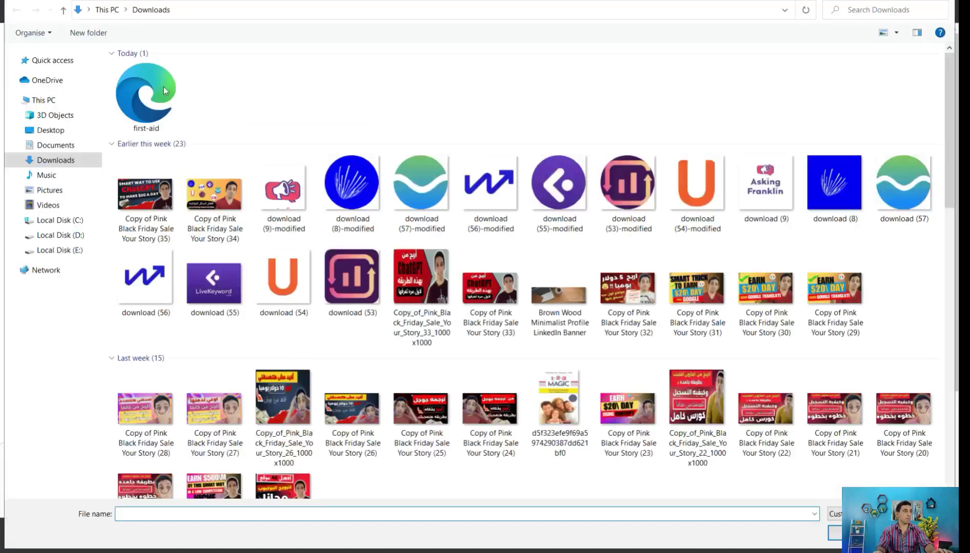
pyautogui.click(164, 87)
pyautogui.click(835, 533)
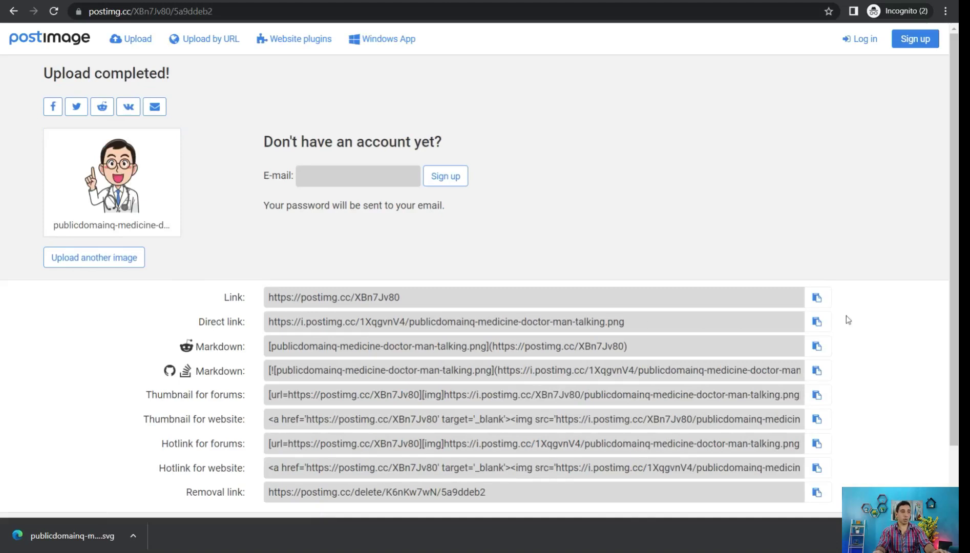
pyautogui.click(818, 322)
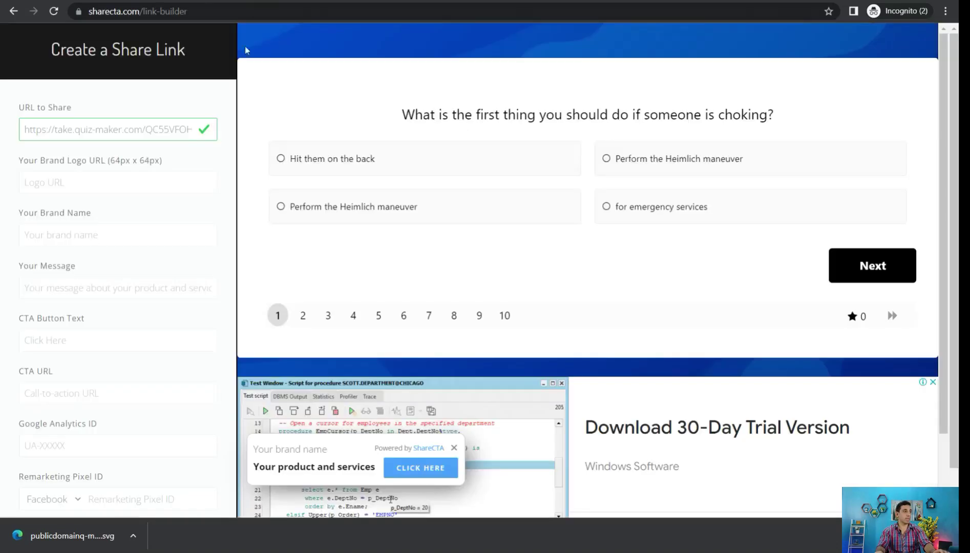
# In the ShareCTA link builder, paste the copied image link as the brand logo URL and set the brand name to "Home doctor"
pyautogui.click(57, 183)
pyautogui.hotkey('ctrl', 'v')
pyautogui.click(229, 210)
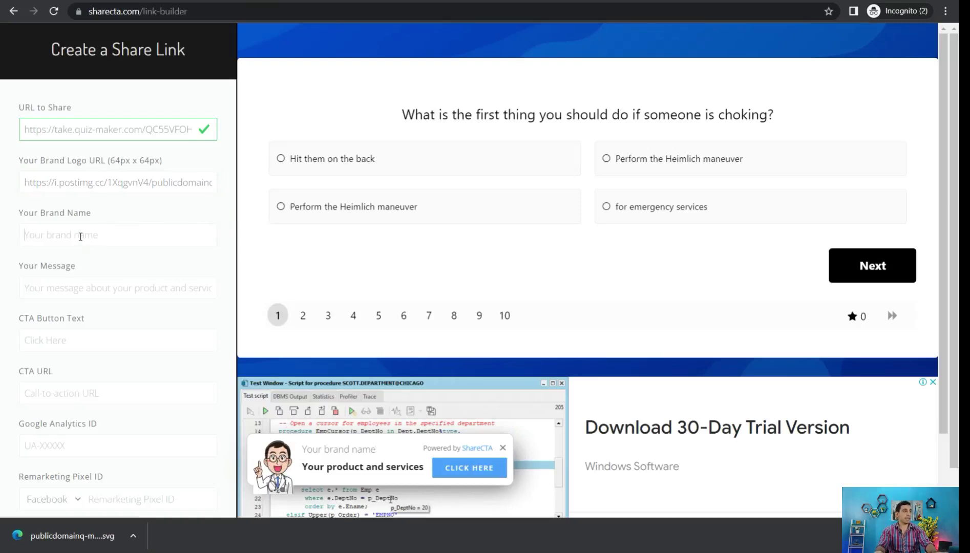
pyautogui.write('Home doctor')
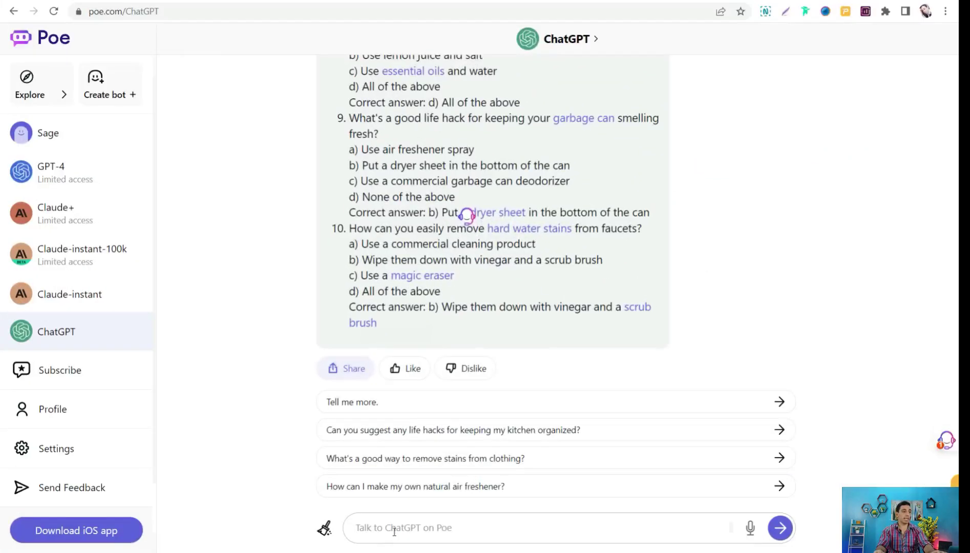
# Ask ChatGPT on Poe for 3 powerful calls to action promoting the "home doctor" book of tips and tricks, life hacks and remedies at home
pyautogui.click(394, 530)
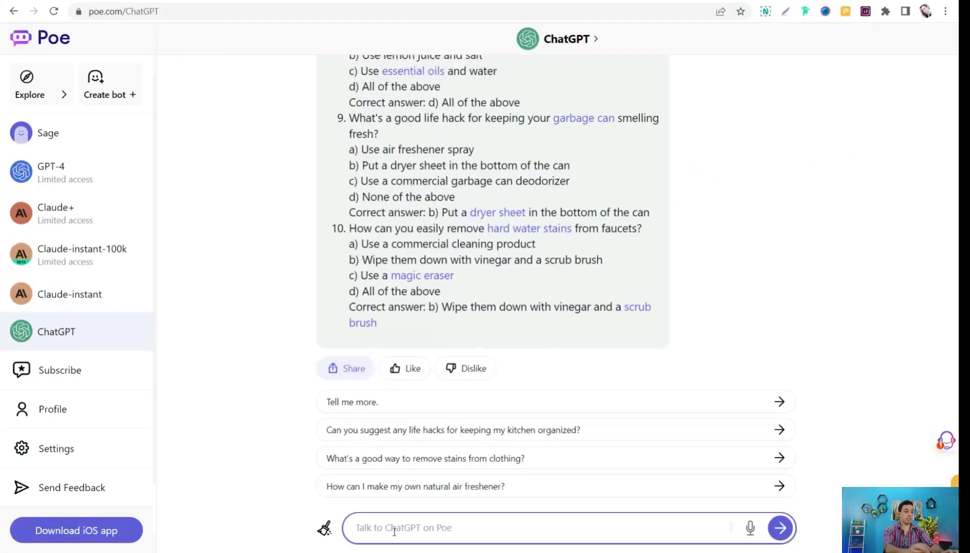
pyautogui.write('give me 3 powerful 3 calls to a')
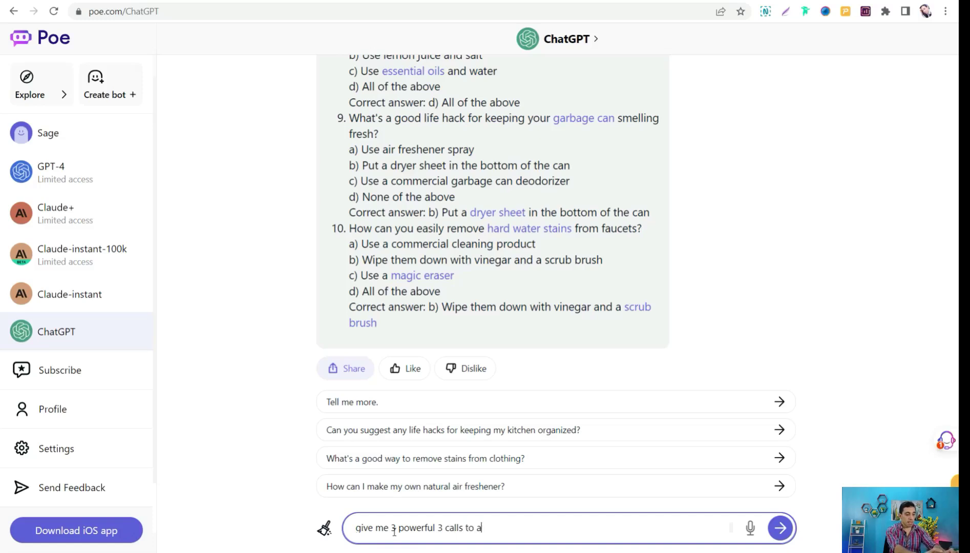
pyautogui.write('romote "home do')
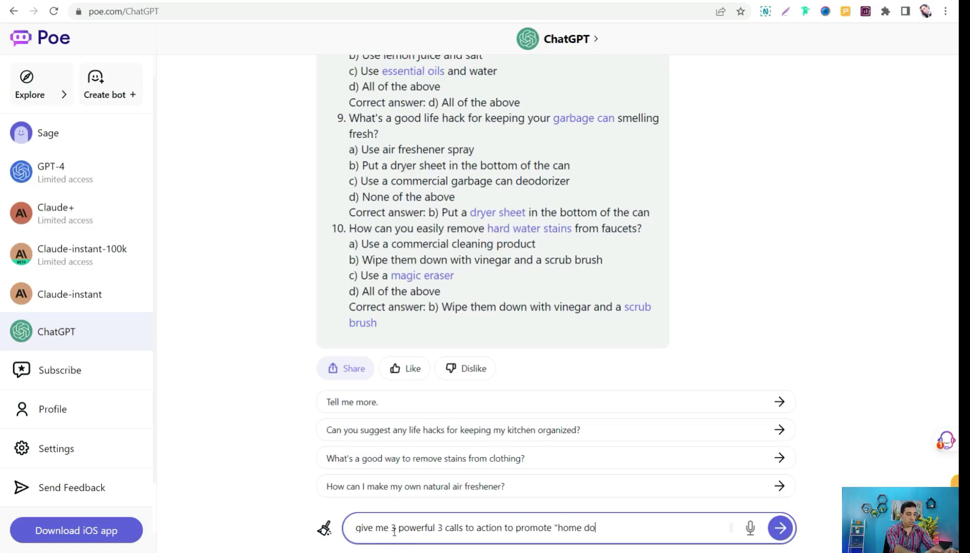
pyautogui.write('ctor"book that')
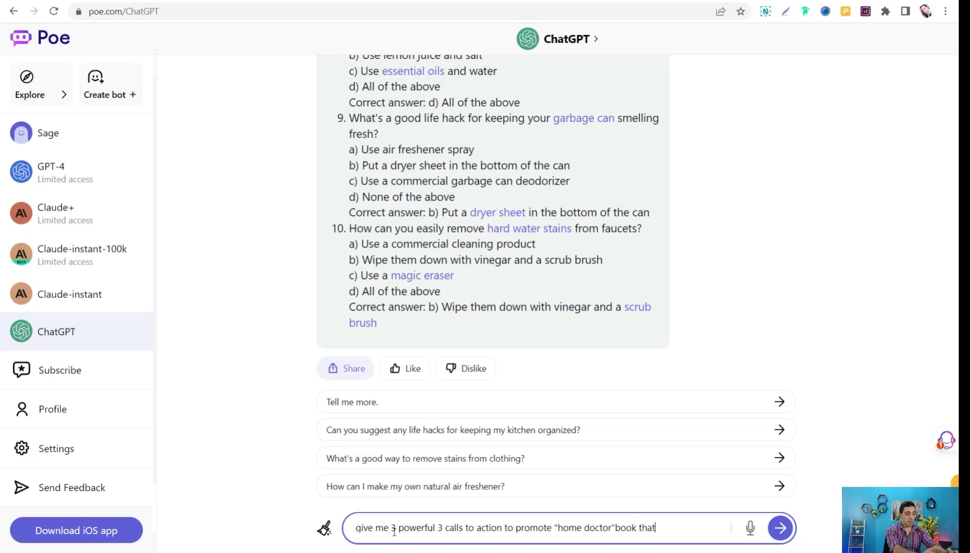
pyautogui.write(' gives you a lot of tips and tricks and life hacks and  remedies a')
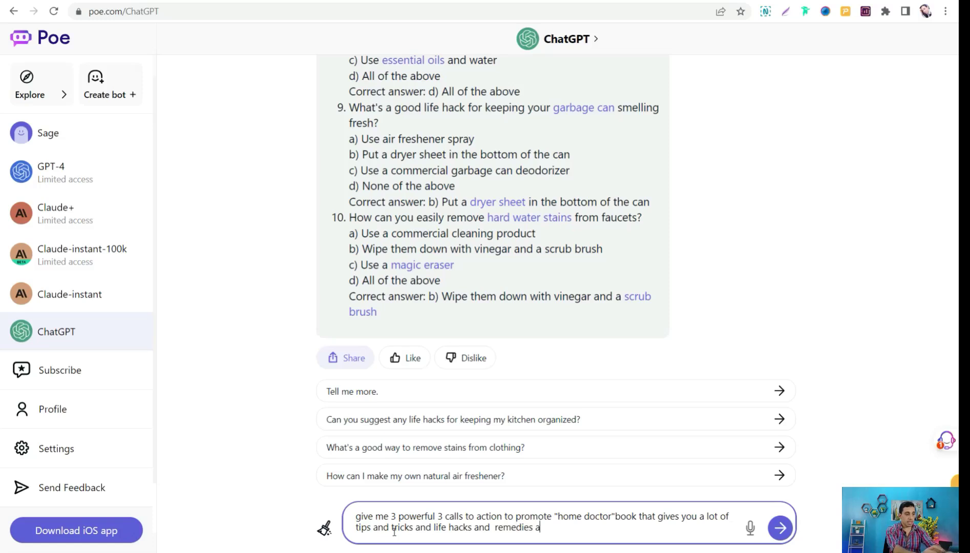
pyautogui.write('hom')
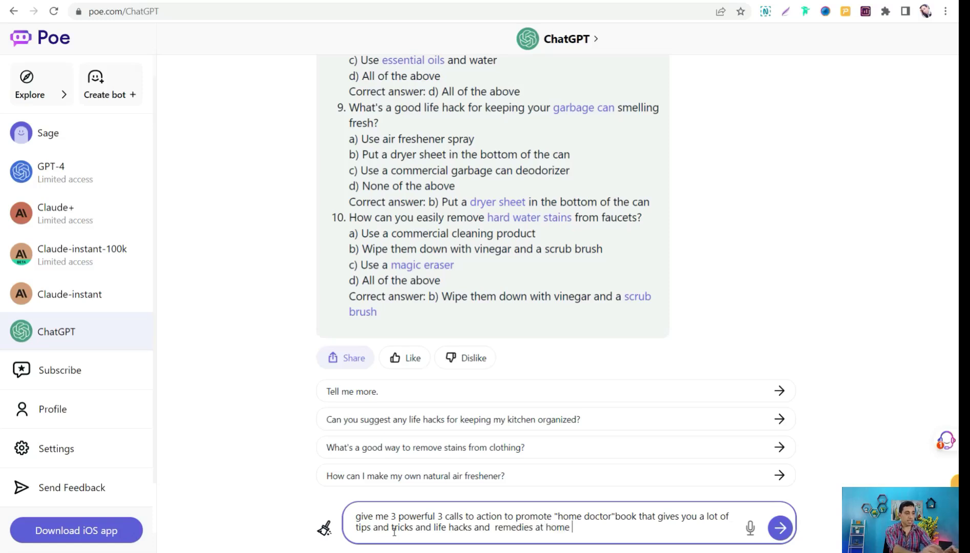
pyautogui.write('e')
pyautogui.press('Return')
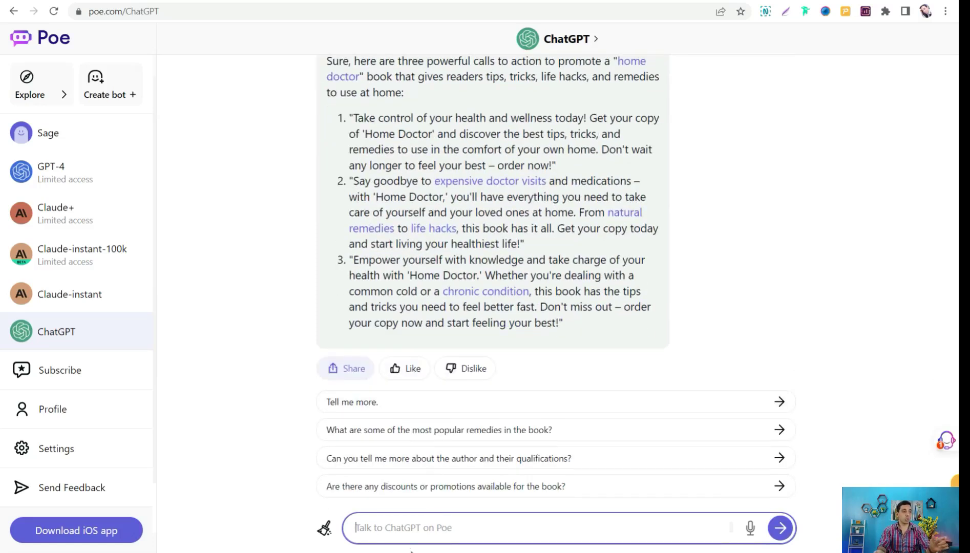
# Ask ChatGPT to "make them short"
pyautogui.write('make ')
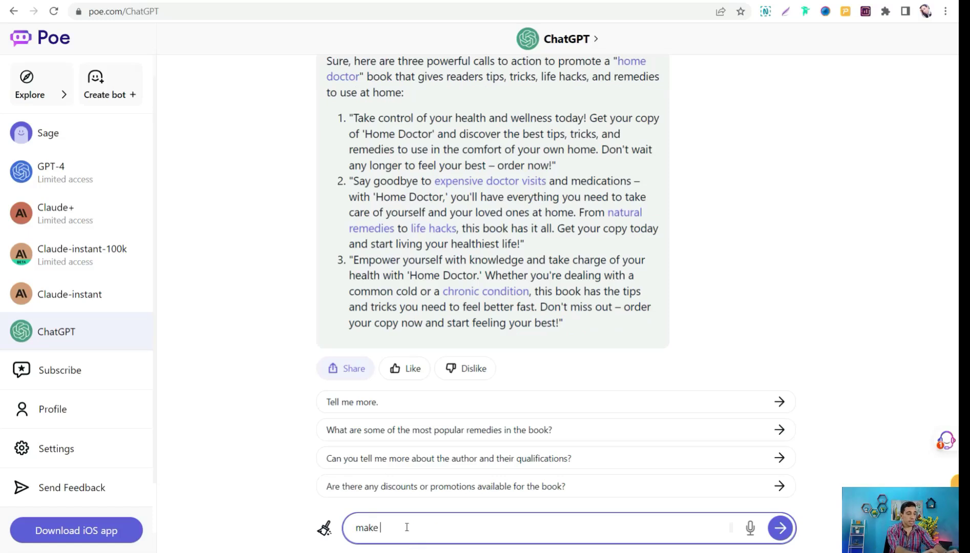
pyautogui.write('them short')
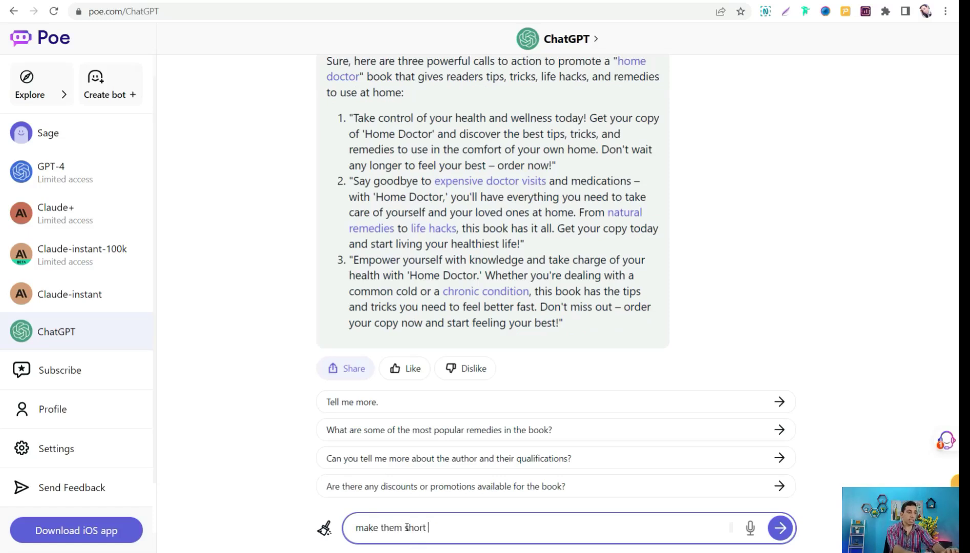
pyautogui.press('Return')
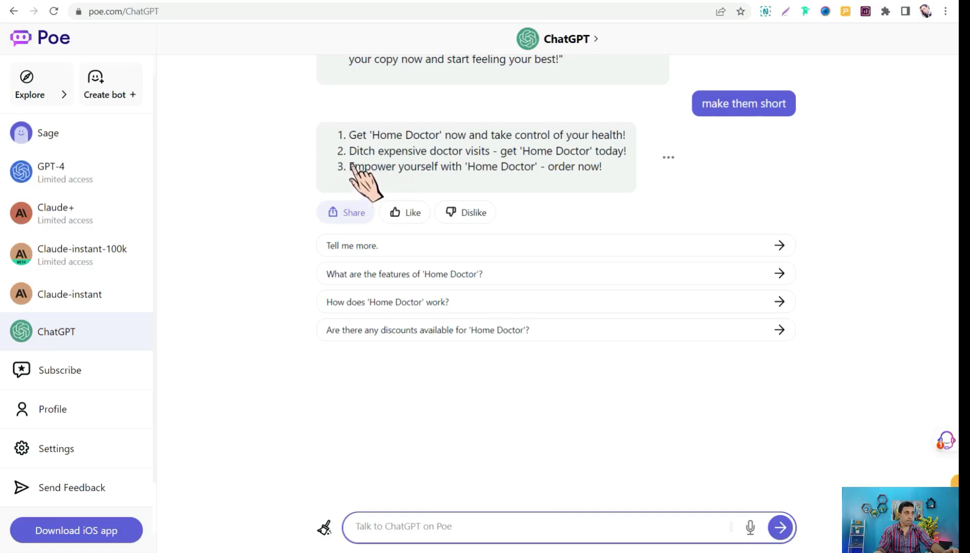
# Copy the first long call to action from "ake control of your health" through "in the comfort of your own home."
pyautogui.moveTo(350, 136); pyautogui.dragTo(623, 140)
pyautogui.scroll(2, 421, 161)
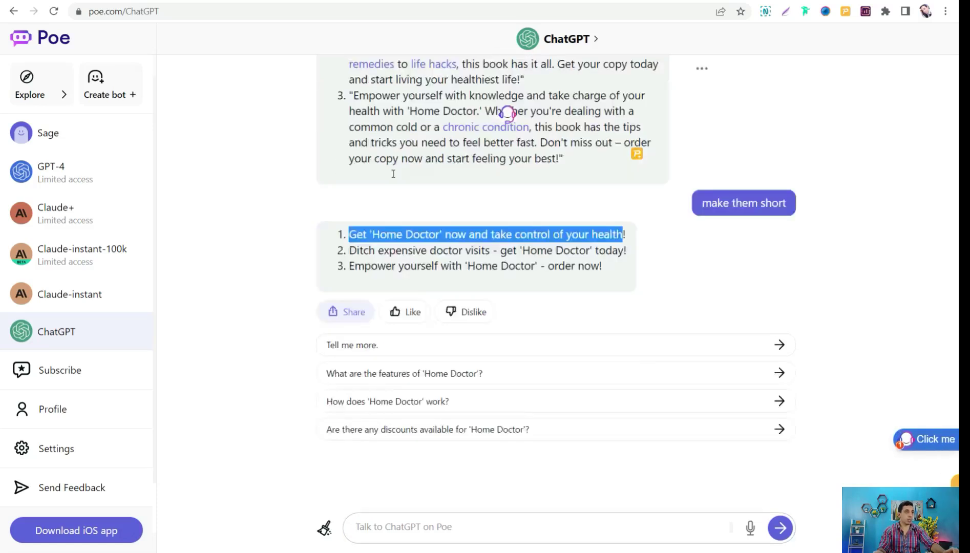
pyautogui.scroll(3, 421, 161)
pyautogui.moveTo(357, 104); pyautogui.dragTo(598, 133)
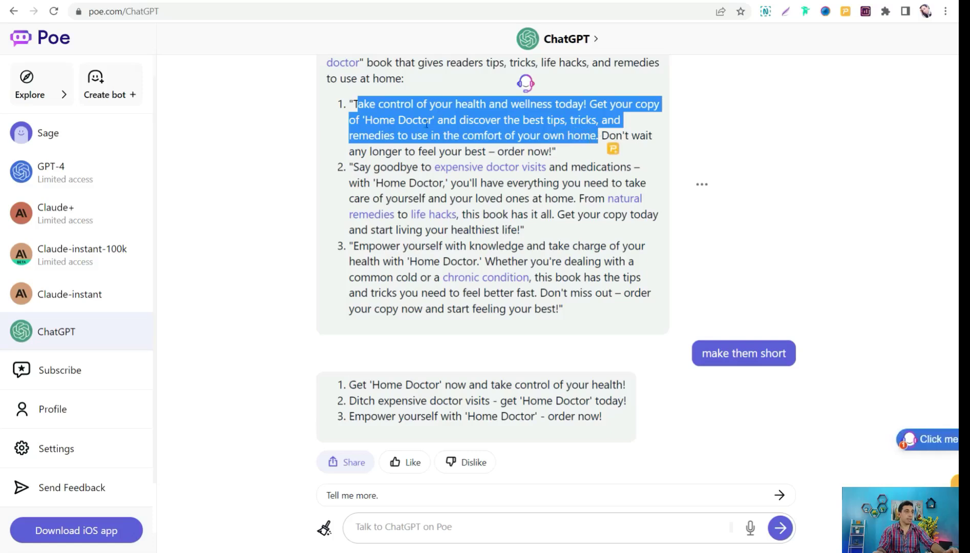
pyautogui.rightClick(409, 120)
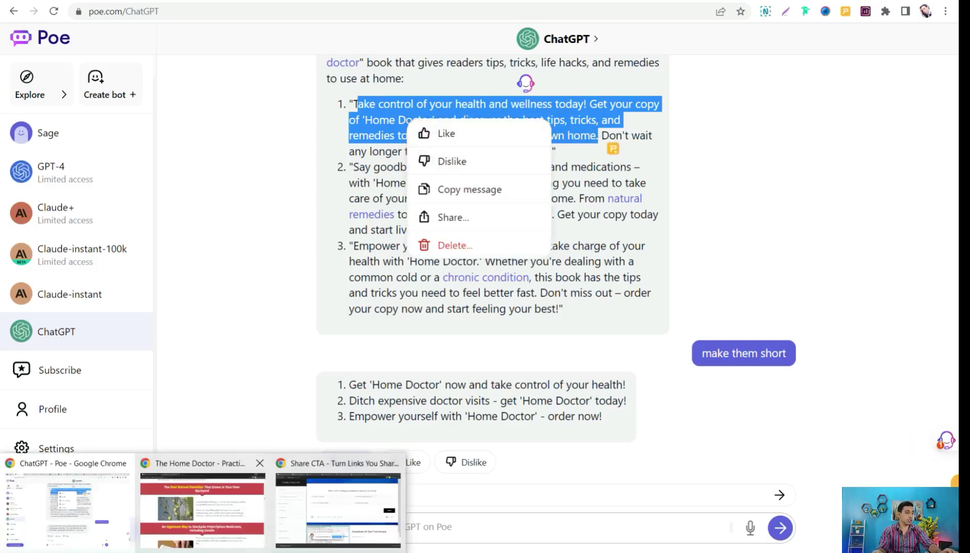
# Paste the copied text as the ShareCTA message and remove everything after "Get your copy of 'Home Doctor'"
pyautogui.click(324, 500)
pyautogui.click(58, 288)
pyautogui.write("Take control of your health and wellness today! Get your copy of 'Home Doctor' and discover the best tips, tricks, and remedies to use in the comfort of your own home.")
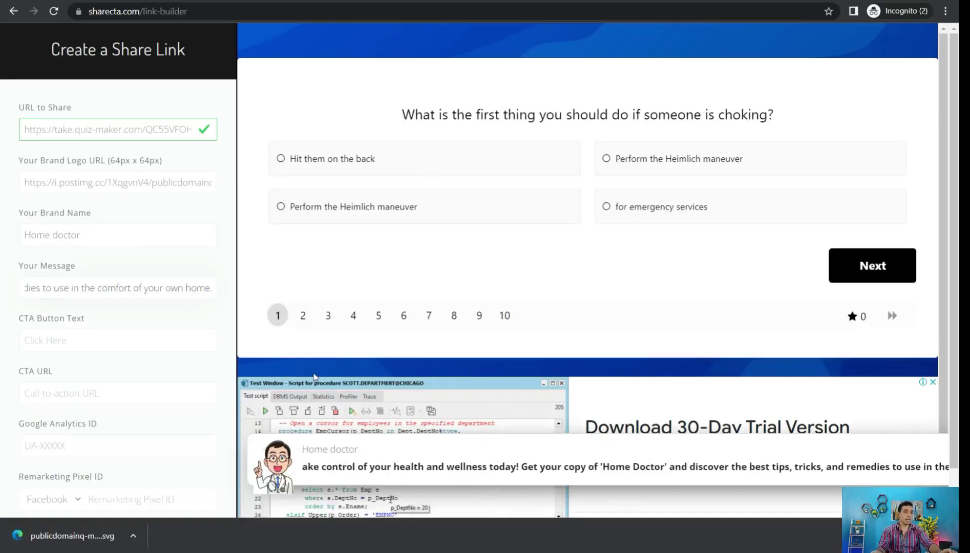
pyautogui.moveTo(213, 290); pyautogui.dragTo(158, 288)
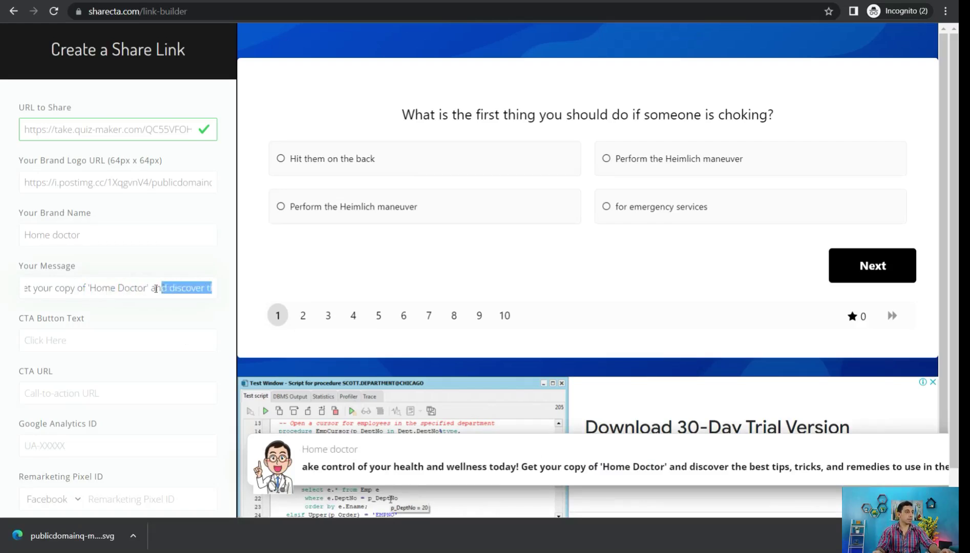
pyautogui.press('BackSpace')
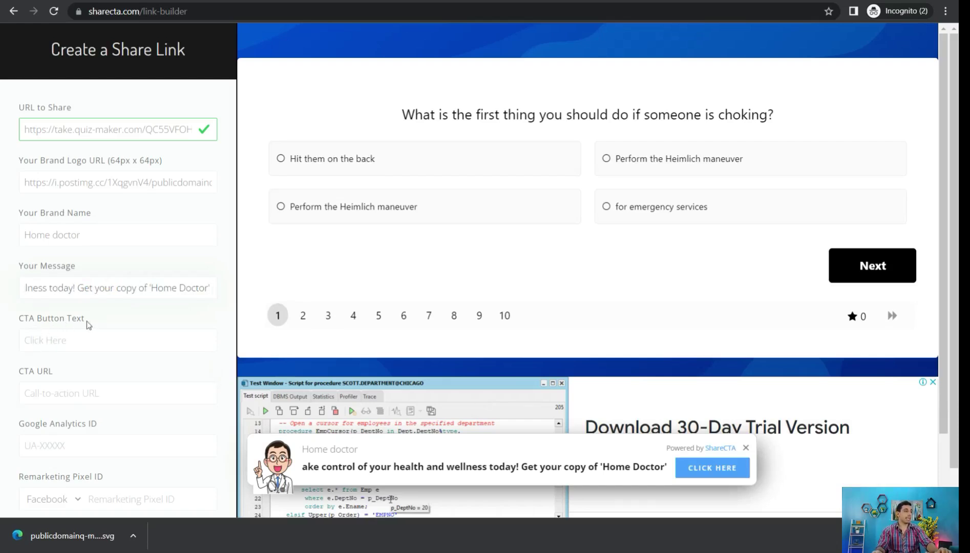
# Set the call-to-action button text to "get yours"
pyautogui.click(53, 340)
pyautogui.write('ge')
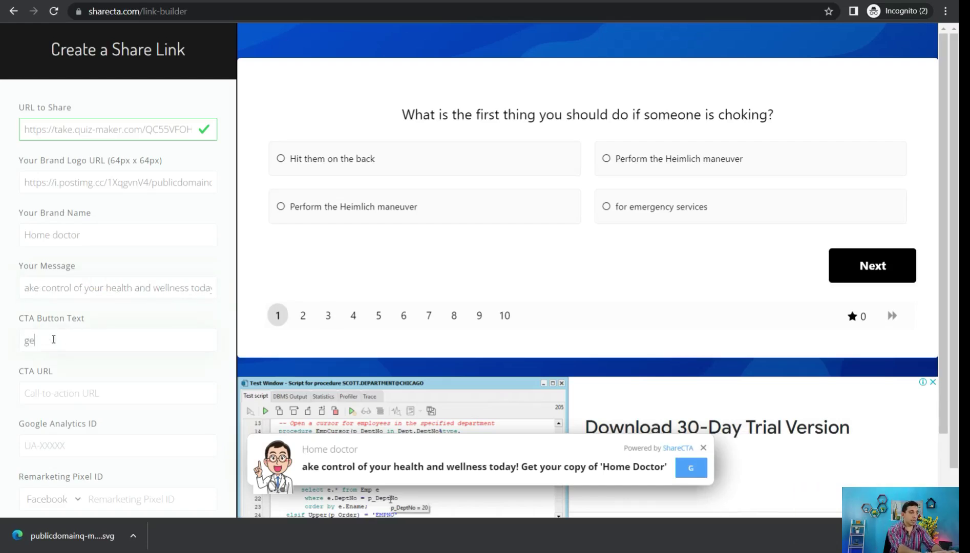
pyautogui.write('t yours')
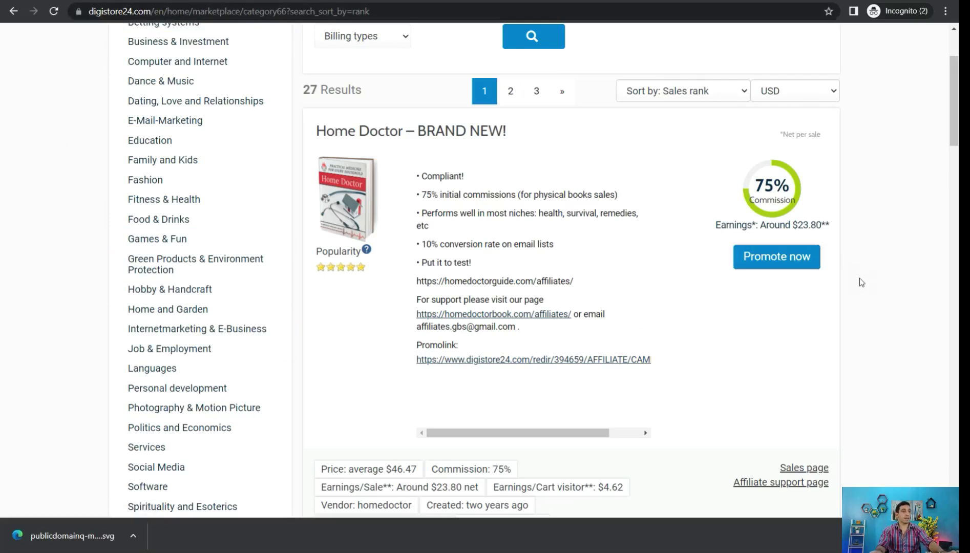
# Copy the link address of the Home Doctor offer's sales page from the Digistore24 marketplace
pyautogui.rightClick(808, 469)
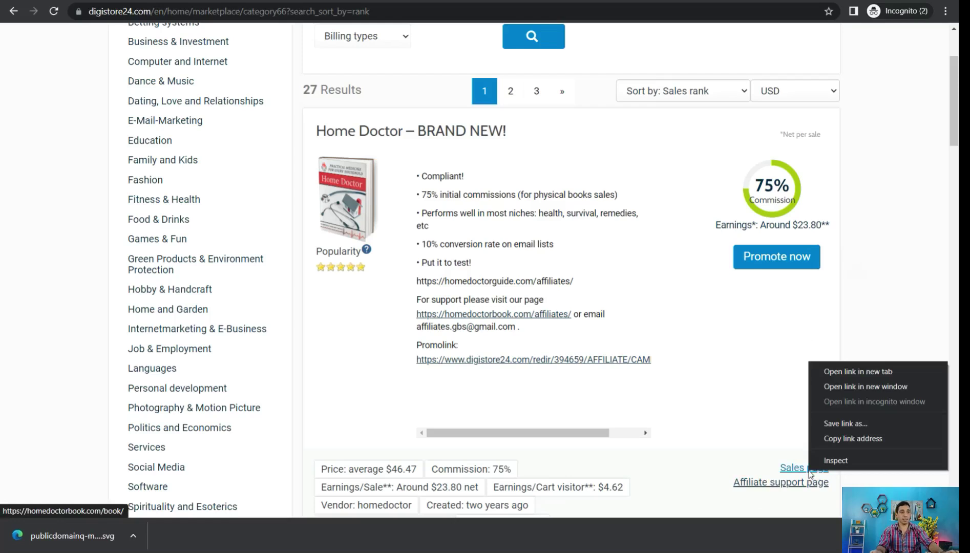
pyautogui.click(833, 440)
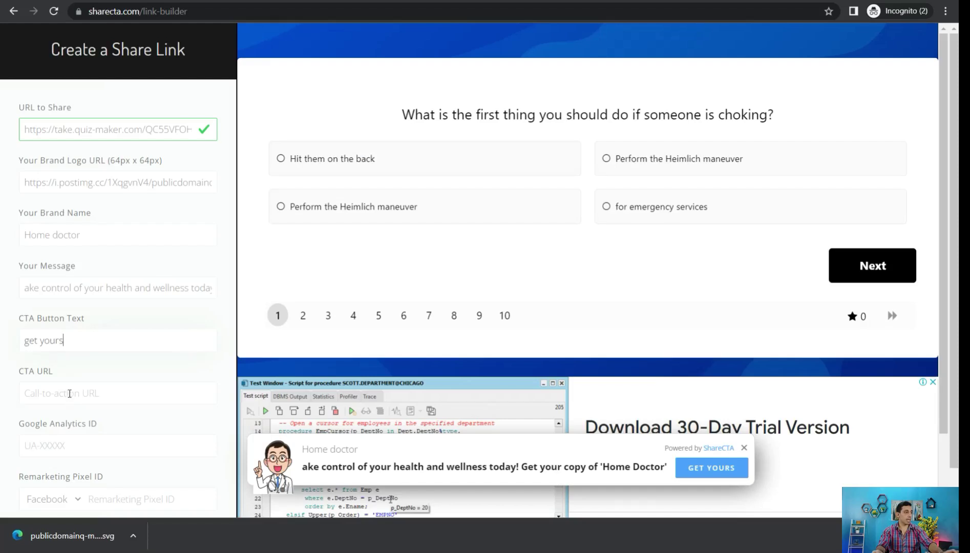
pyautogui.click(70, 394)
pyautogui.hotkey('ctrl', 'v')
pyautogui.scroll(-1, 72, 392)
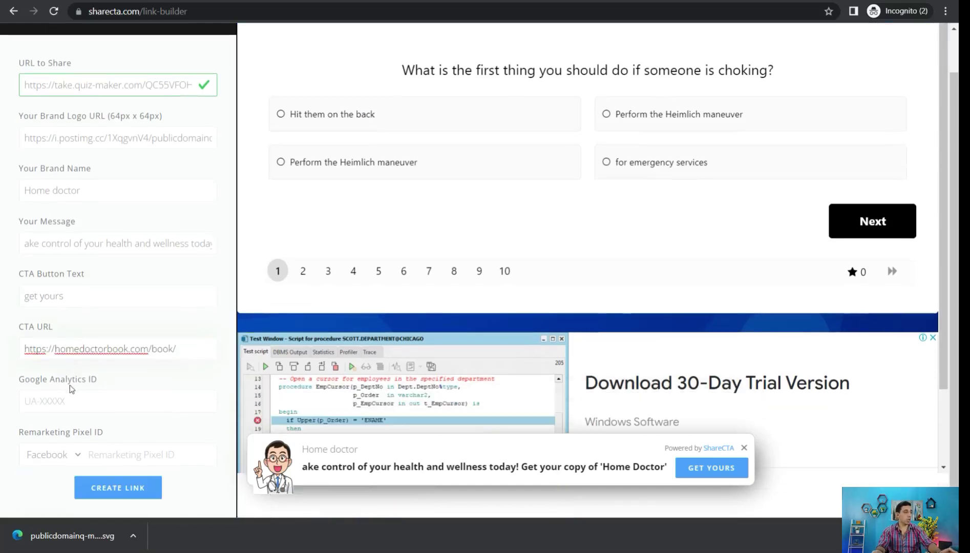
pyautogui.scroll(1, 95, 333)
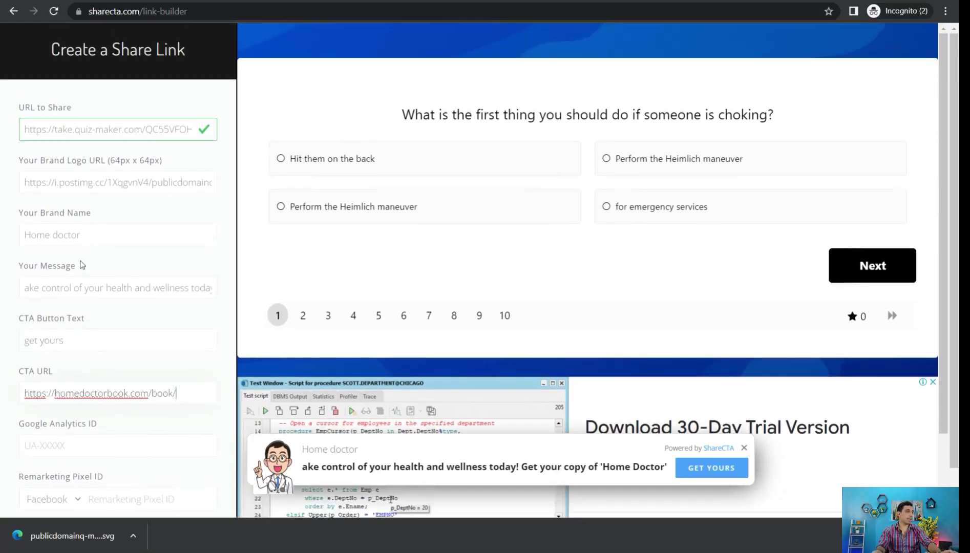
pyautogui.scroll(-1, 116, 394)
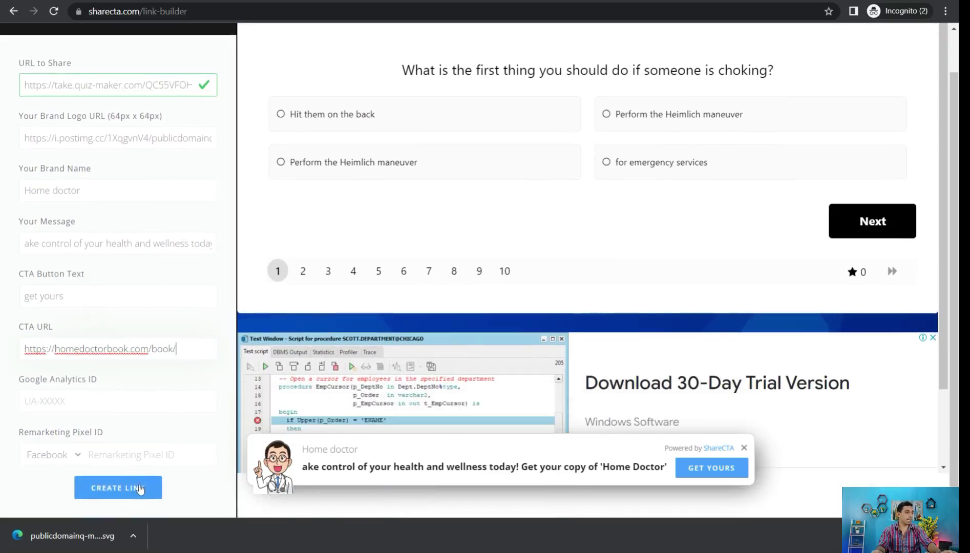
pyautogui.click(121, 493)
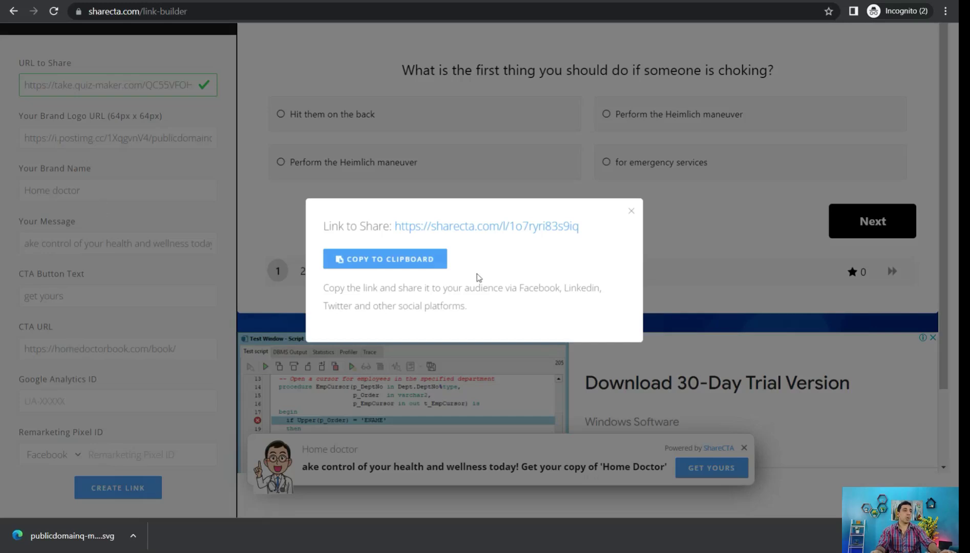
# Copy the generated ShareCTA link to the clipboard and load it in a new browser tab
pyautogui.click(397, 263)
pyautogui.hotkey('ctrl', 't')
pyautogui.hotkey('ctrl', 'v')
pyautogui.press('Return')
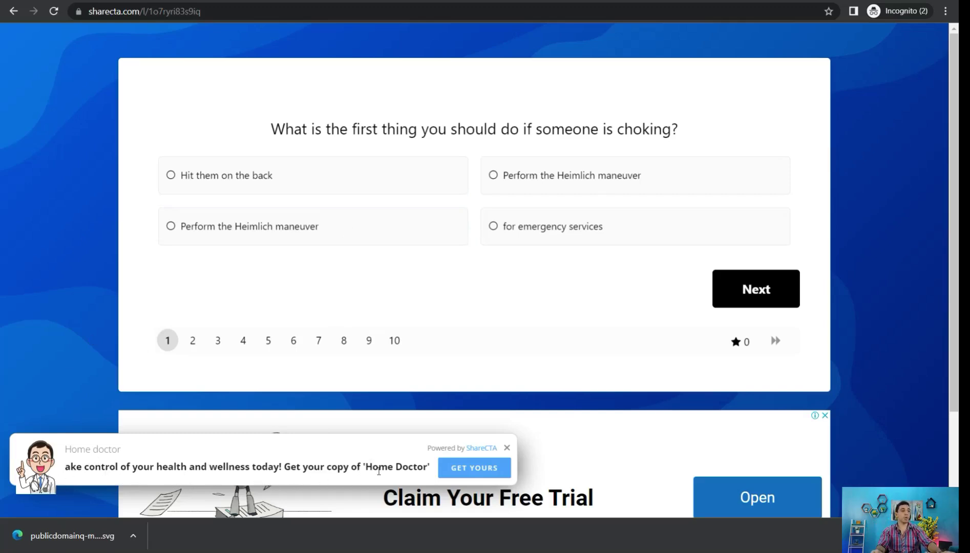
# Test the quiz page's call-to-action link in a new tab and look through the Home Doctor sales page
pyautogui.rightClick(457, 475)
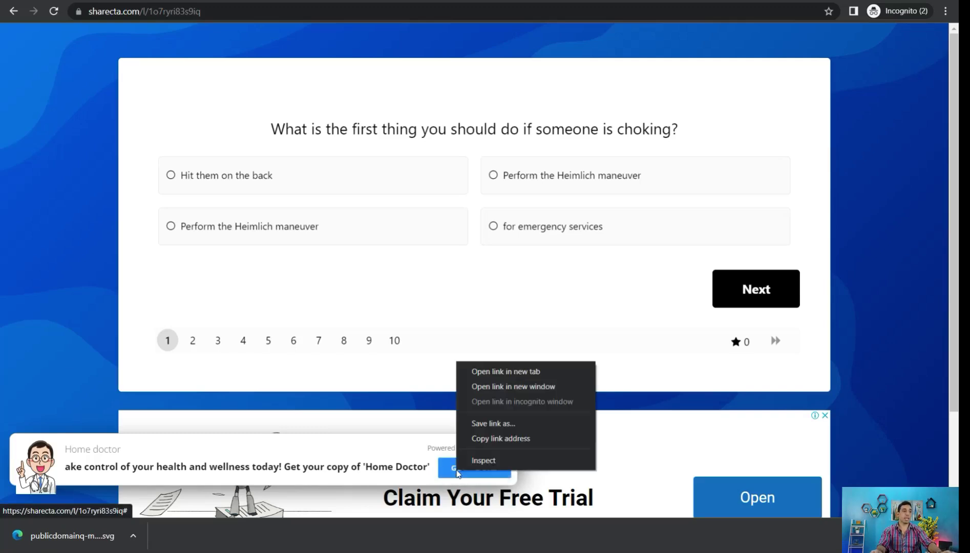
pyautogui.click(492, 371)
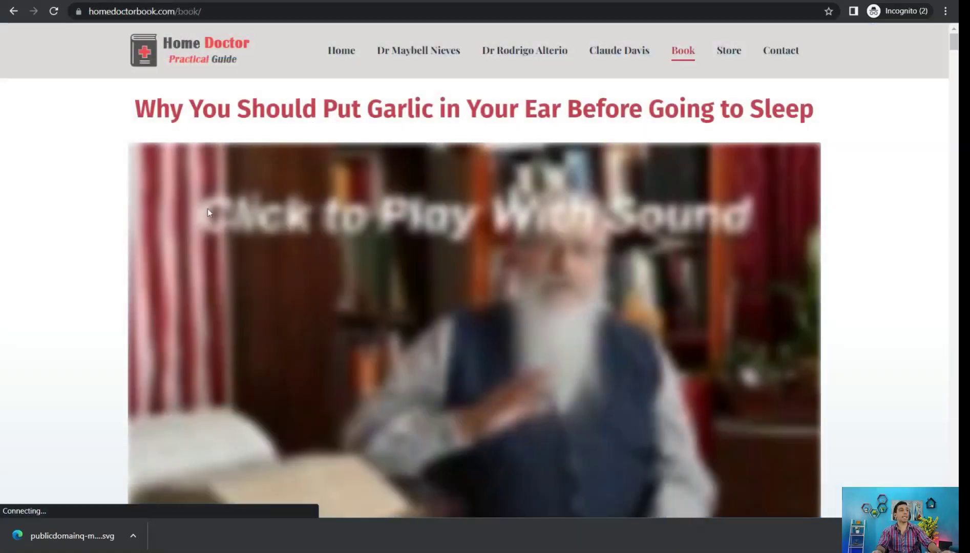
pyautogui.scroll(-10, 207, 212)
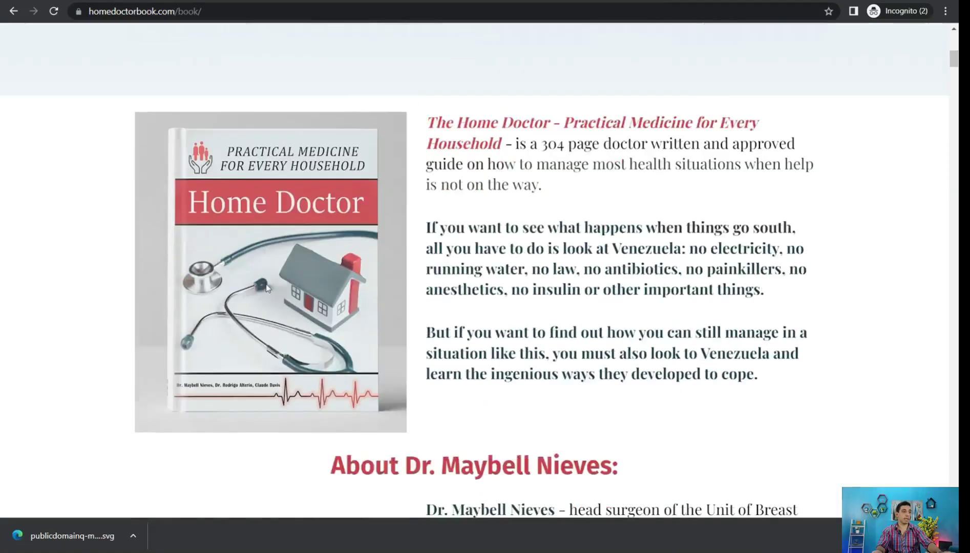
pyautogui.scroll(-20, 266, 288)
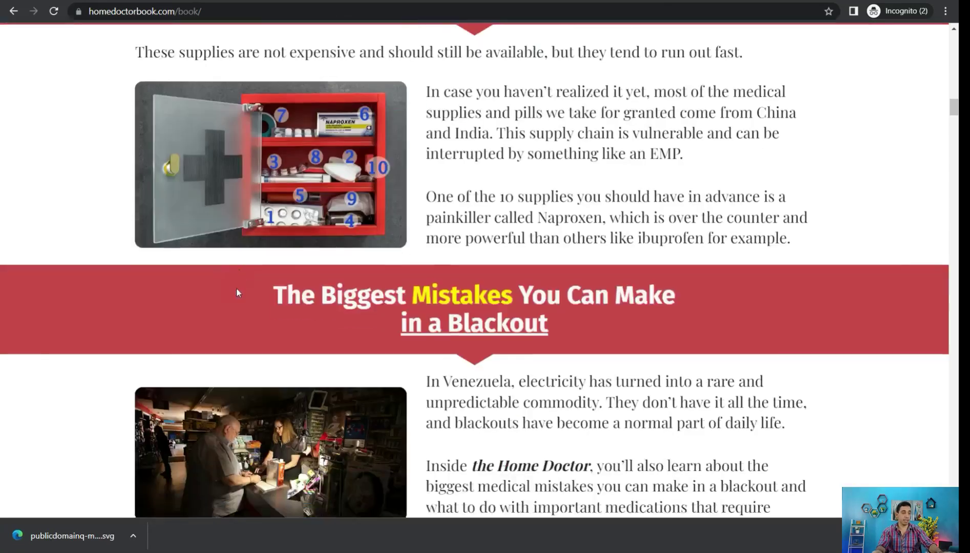
pyautogui.scroll(-7, 237, 293)
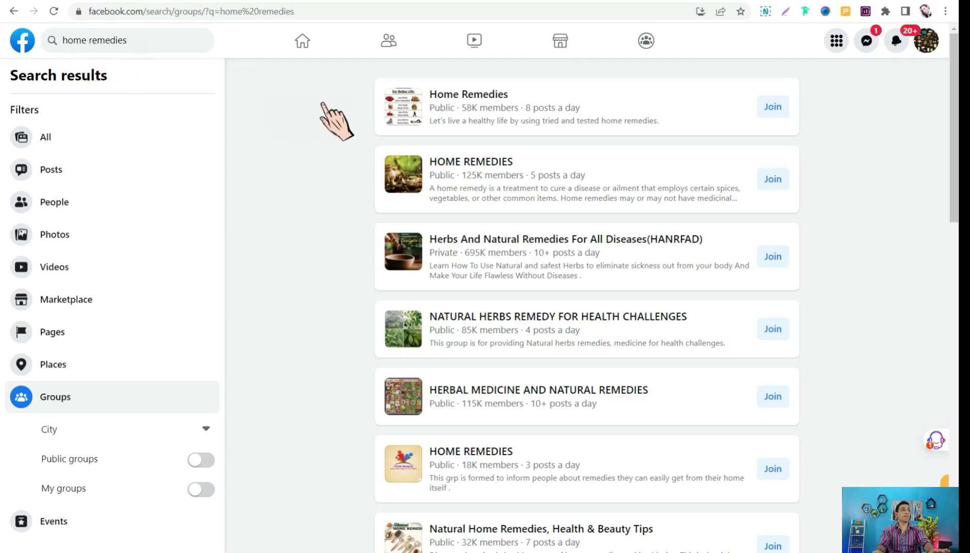
# Look through the Facebook group search results for "home remedies", examining each group's topic, member count and posting activity
pyautogui.scroll(-5, 456, 169)
pyautogui.scroll(-3, 436, 225)
pyautogui.scroll(-5, 453, 205)
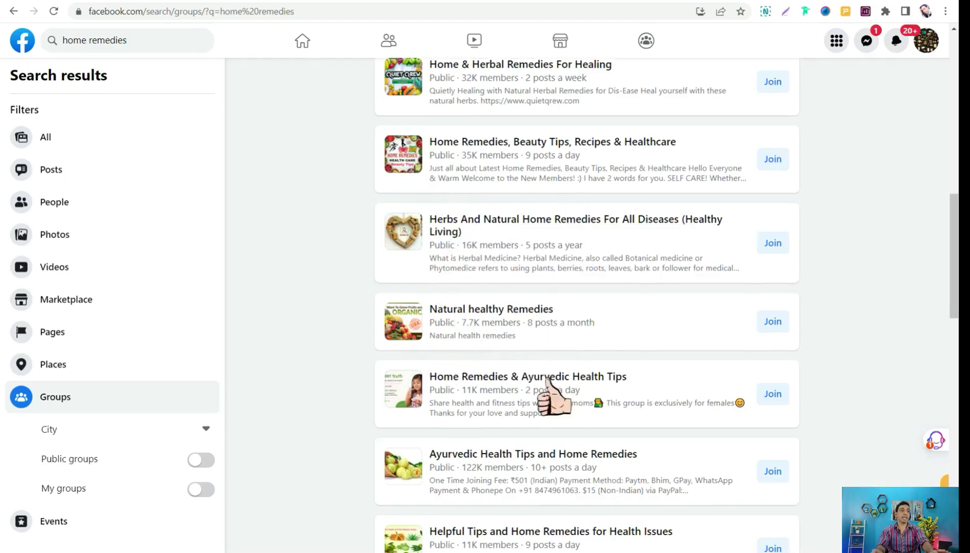
pyautogui.scroll(3, 763, 315)
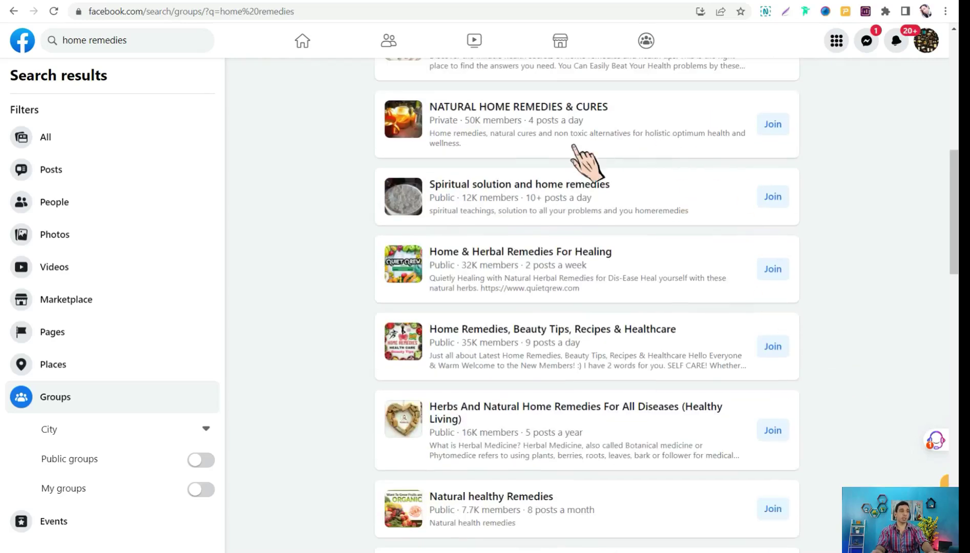
pyautogui.scroll(7, 584, 136)
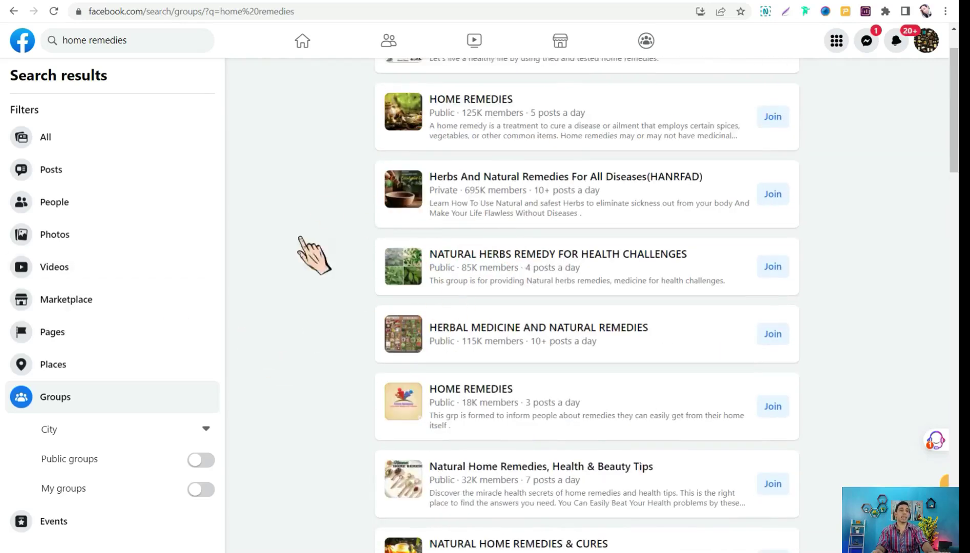